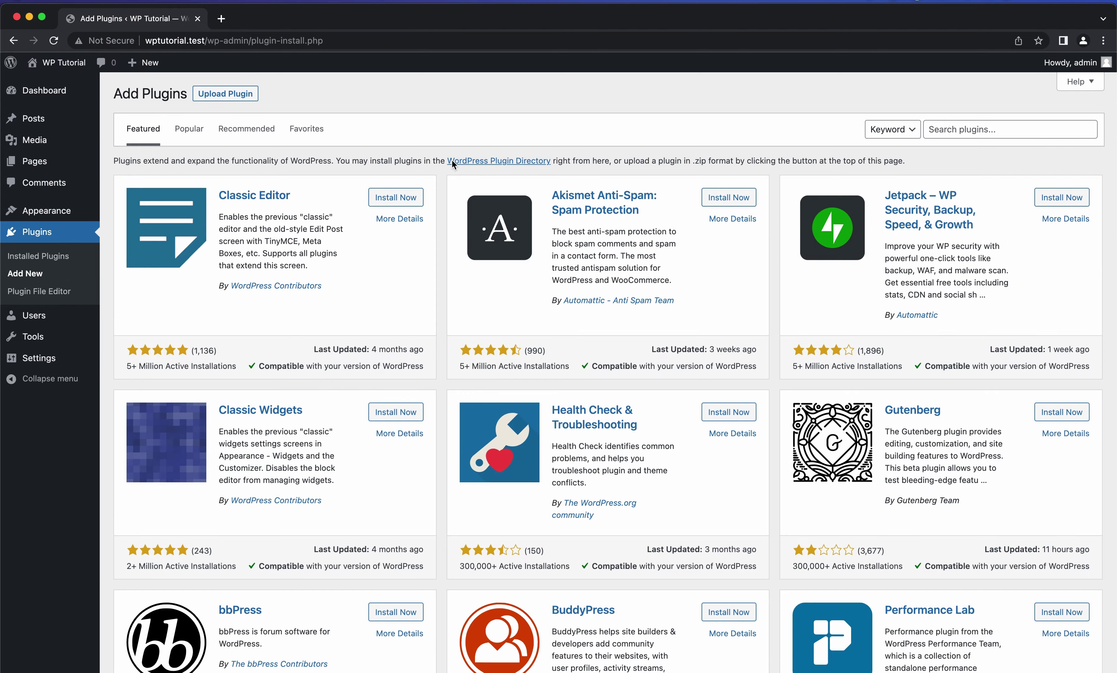
Step: Search the plugin directory for "Loco", then install and activate the Loco Translate plugin
{"action": "left_click", "coordinate": [1010, 135]}
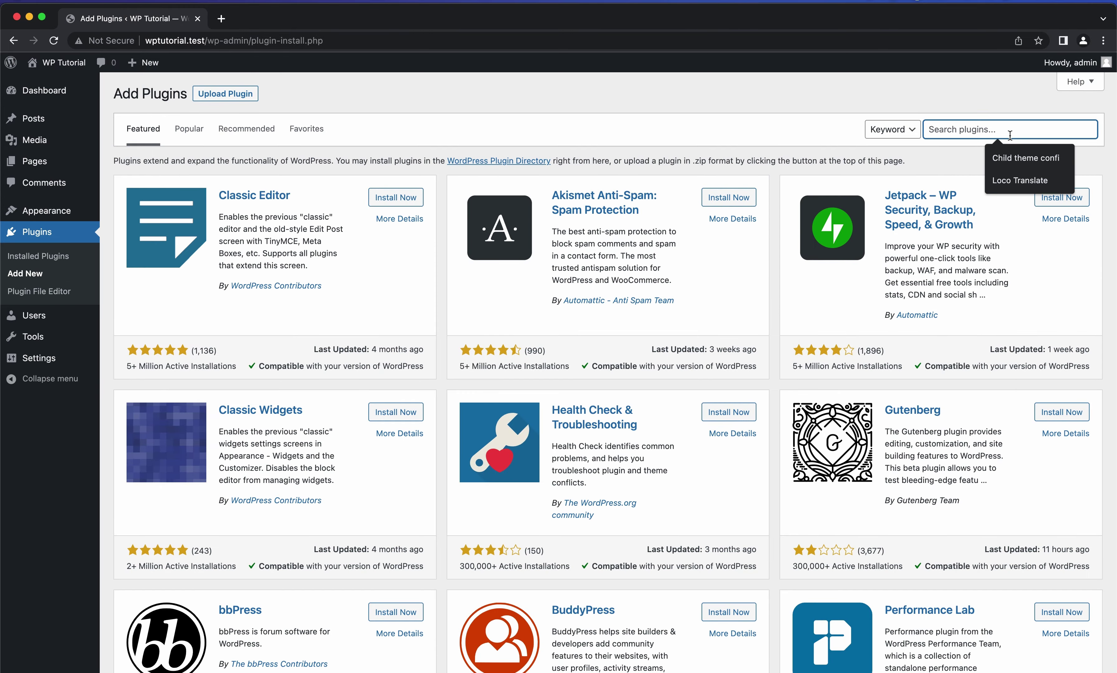
{"action": "type", "text": "Loco"}
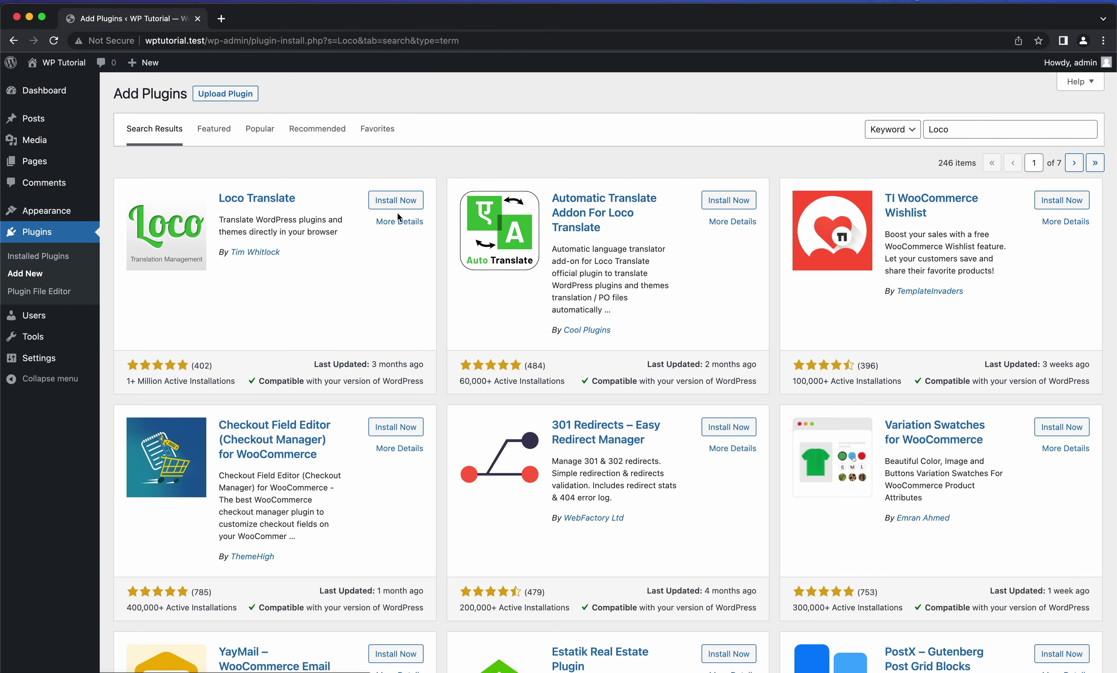
{"action": "left_click", "coordinate": [395, 202]}
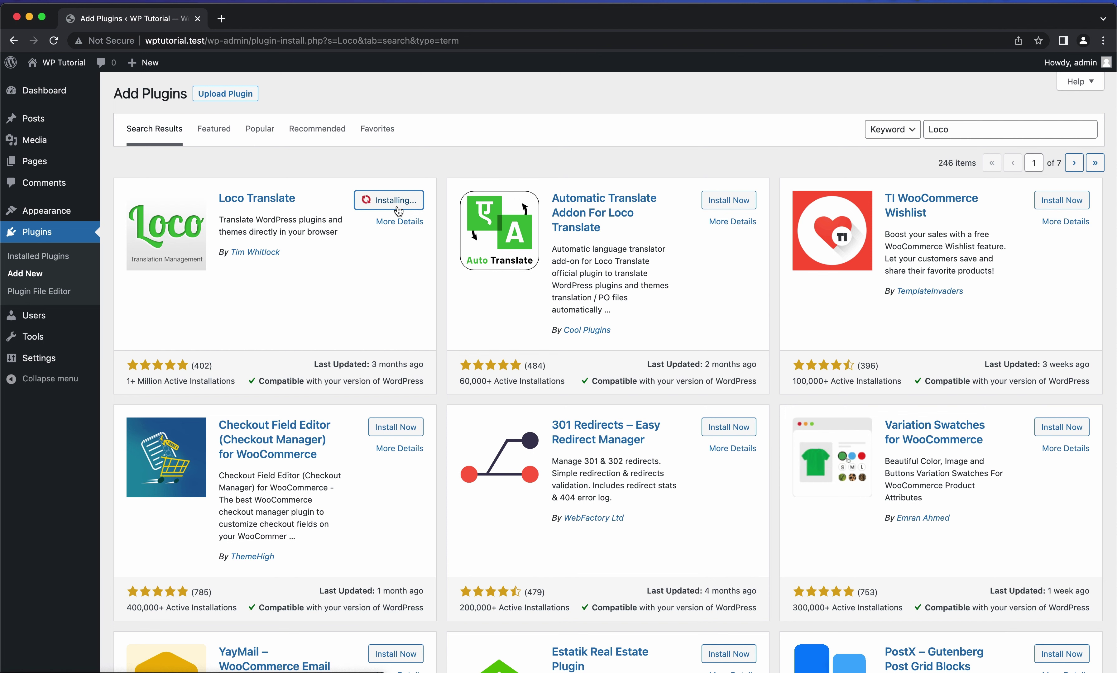
{"action": "left_click", "coordinate": [397, 205]}
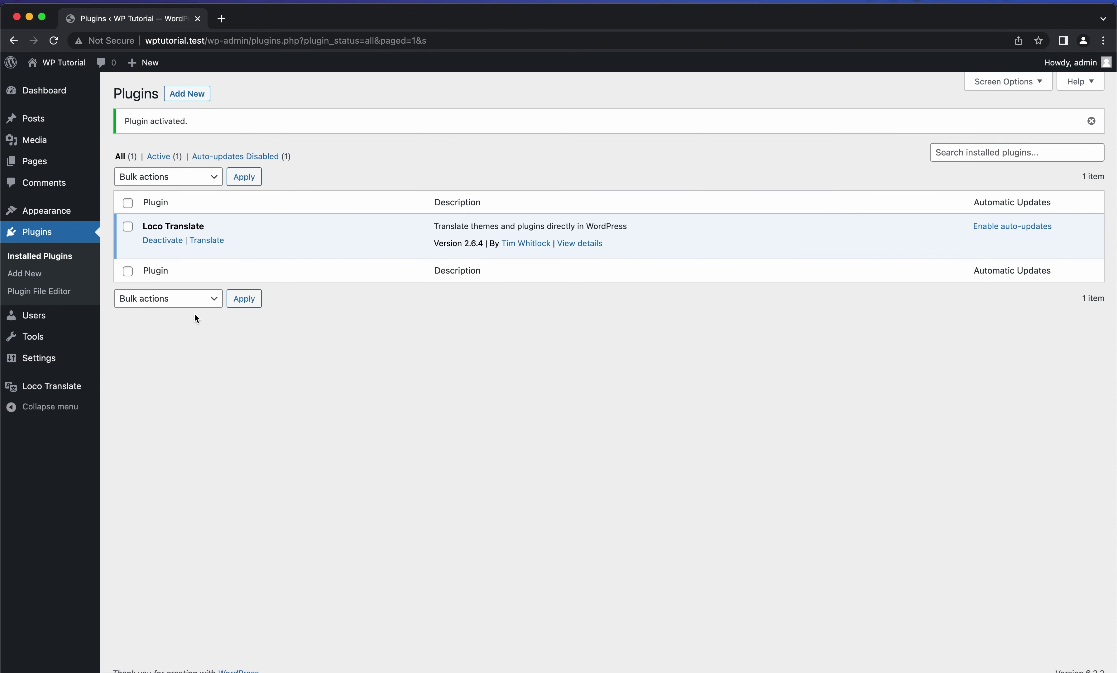
Step: Start adding a new language for the Twenty Twenty theme in Loco Translate
{"action": "left_click", "coordinate": [63, 386]}
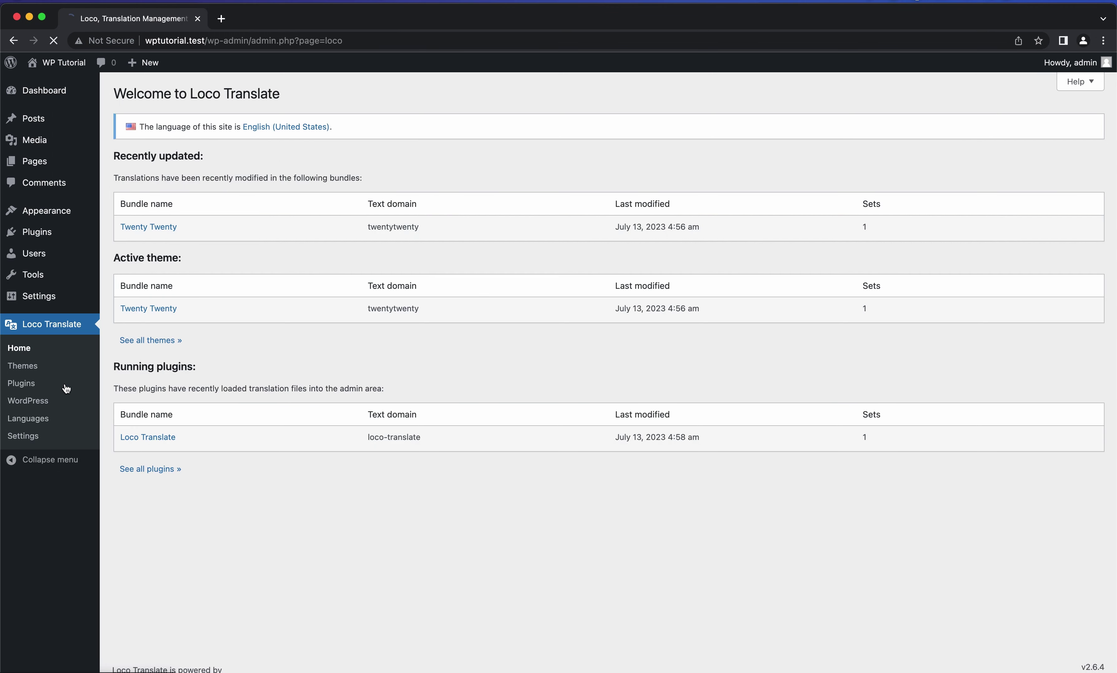
{"action": "left_click", "coordinate": [68, 364]}
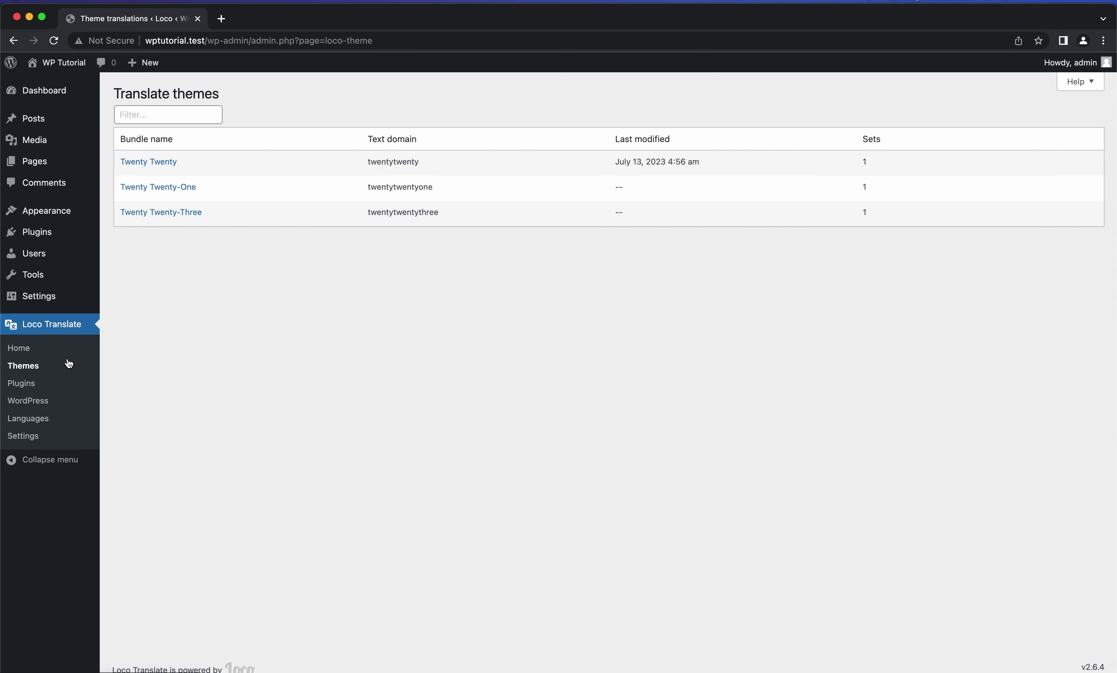
{"action": "left_click", "coordinate": [175, 164]}
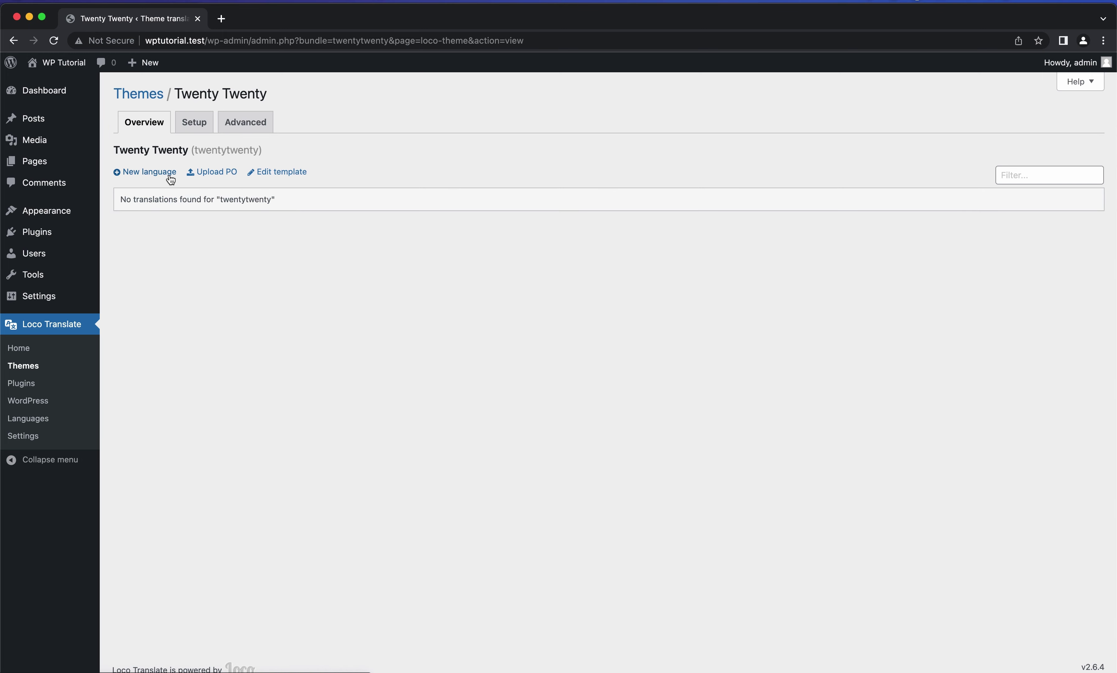
{"action": "left_click", "coordinate": [141, 174]}
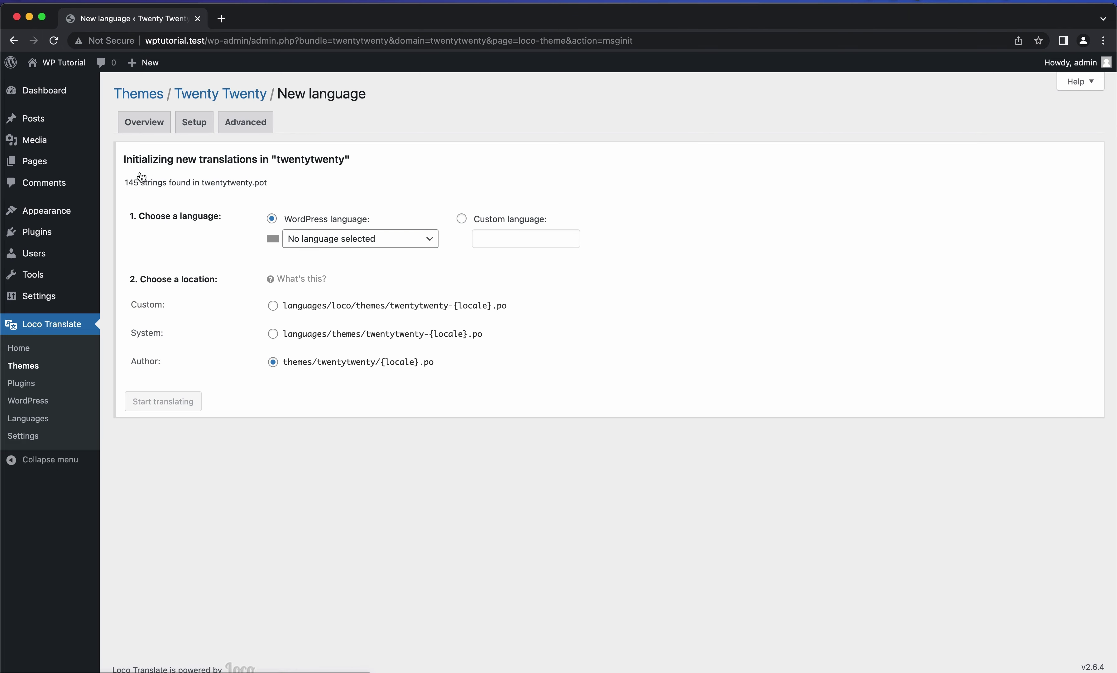
Step: Create a French (France) translation file in the Custom location languages/loco/themes and start translating
{"action": "left_click", "coordinate": [370, 245]}
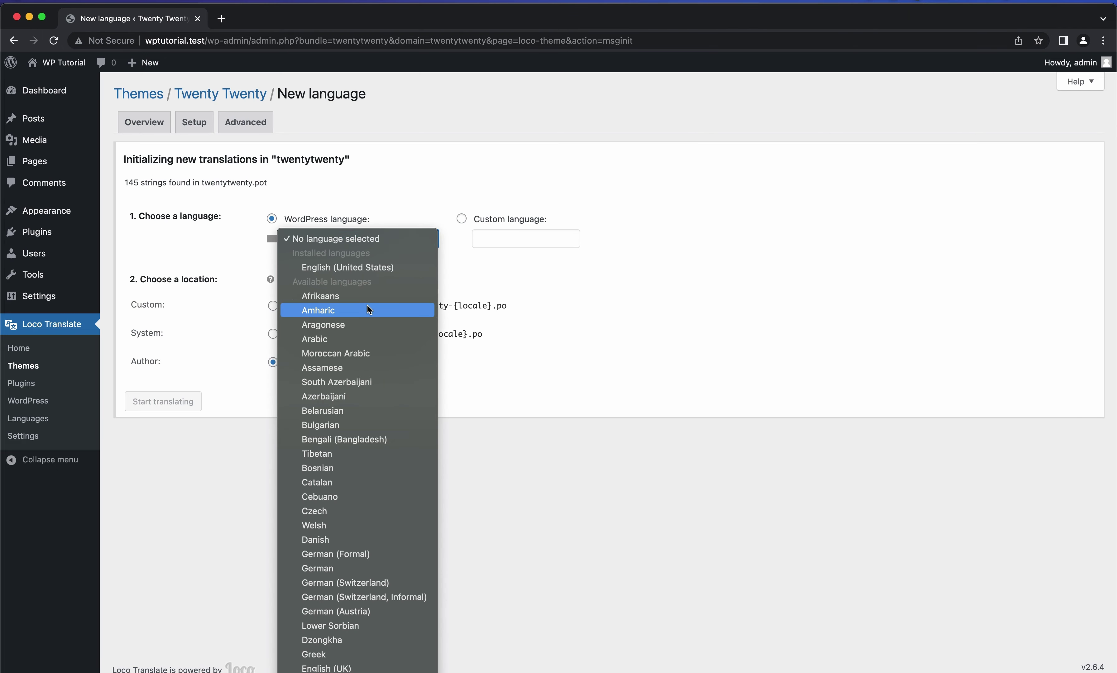
{"action": "scroll", "coordinate": [366, 303], "scroll_direction": "down", "scroll_amount": 5}
{"action": "scroll", "coordinate": [343, 375], "scroll_direction": "down", "scroll_amount": 20}
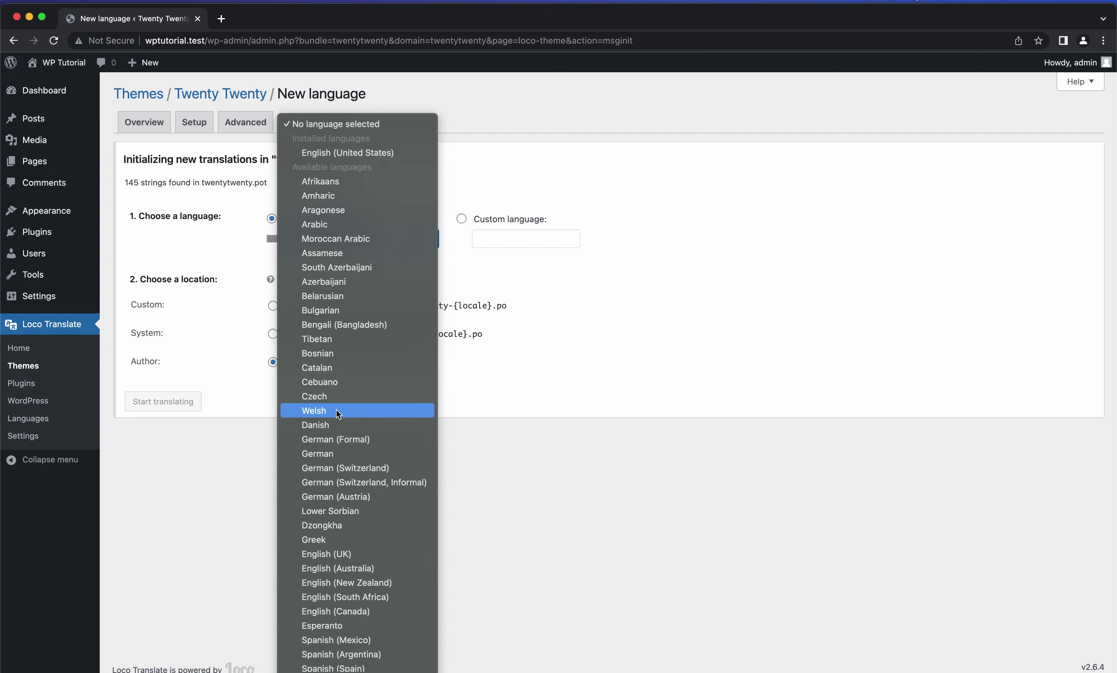
{"action": "left_click", "coordinate": [346, 361]}
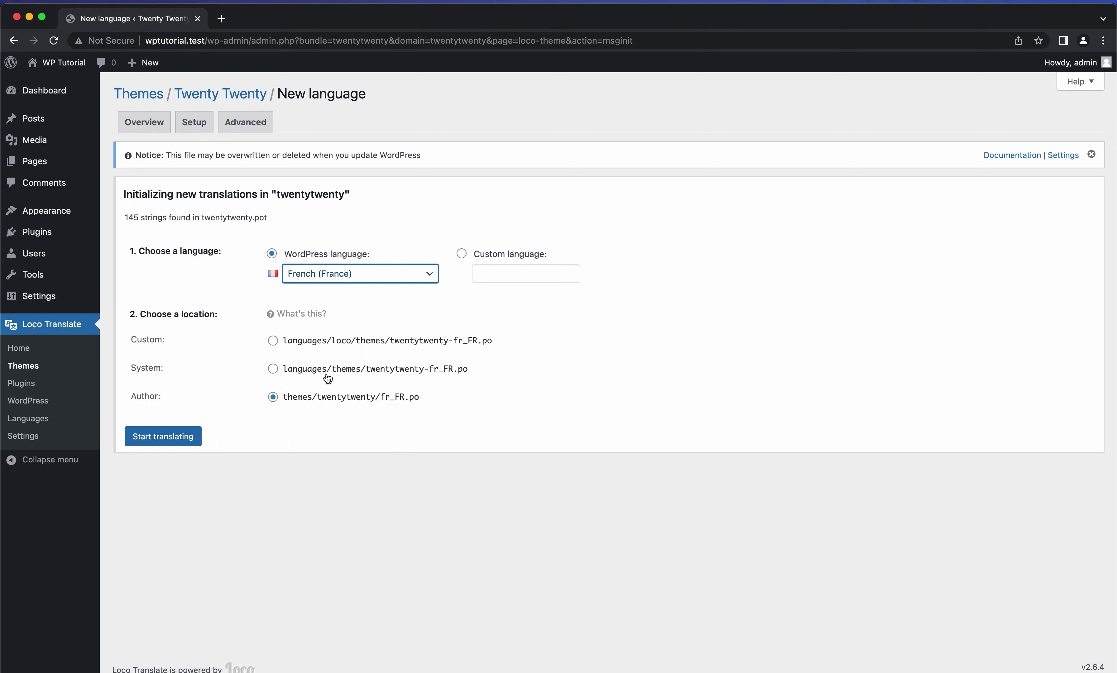
{"action": "left_click", "coordinate": [309, 375]}
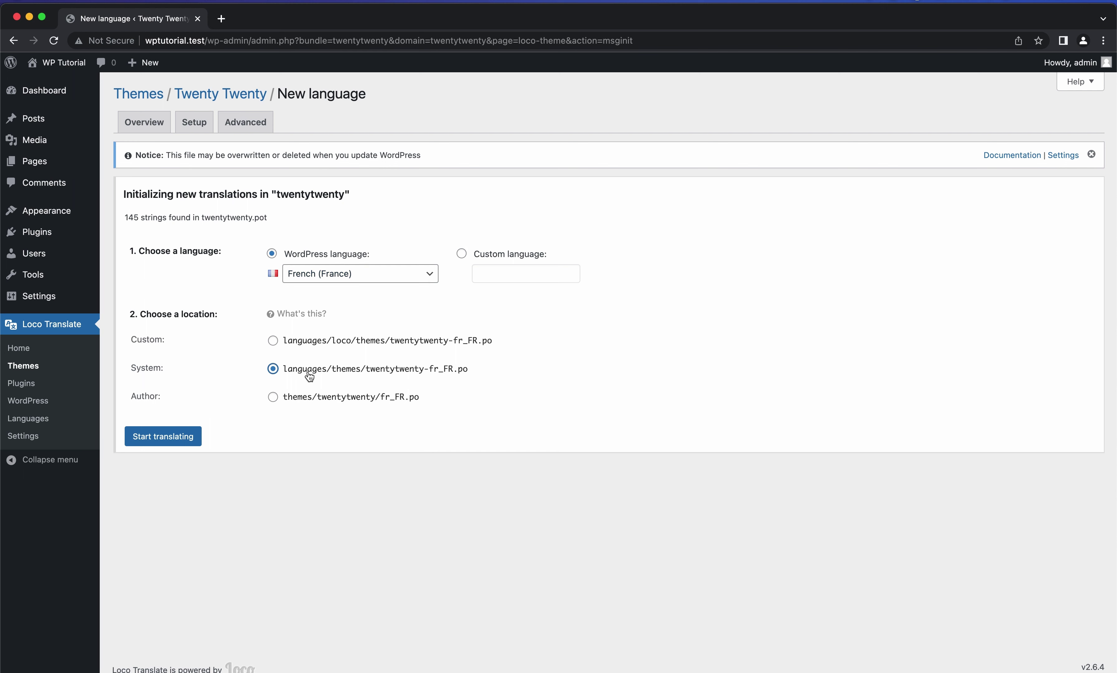
{"action": "left_click", "coordinate": [319, 340]}
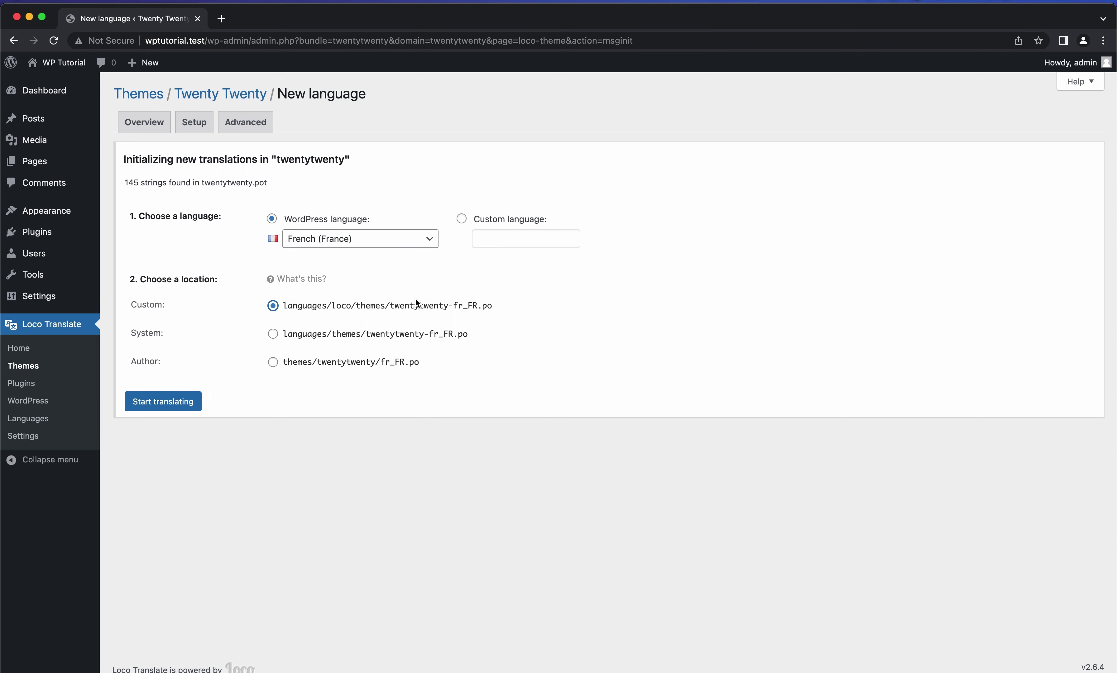
{"action": "left_click", "coordinate": [163, 402]}
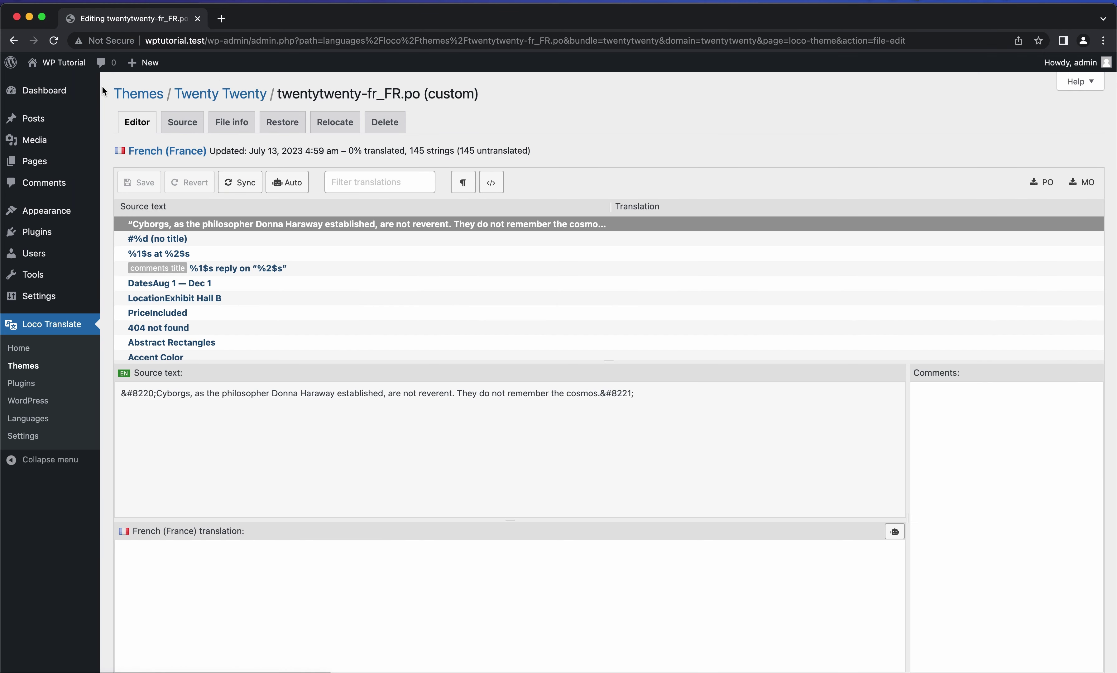
Step: Open the site's front page in a separate tab and look for theme text that needs translating
{"action": "left_click", "coordinate": [61, 62], "text": "super"}
{"action": "left_click", "coordinate": [267, 17]}
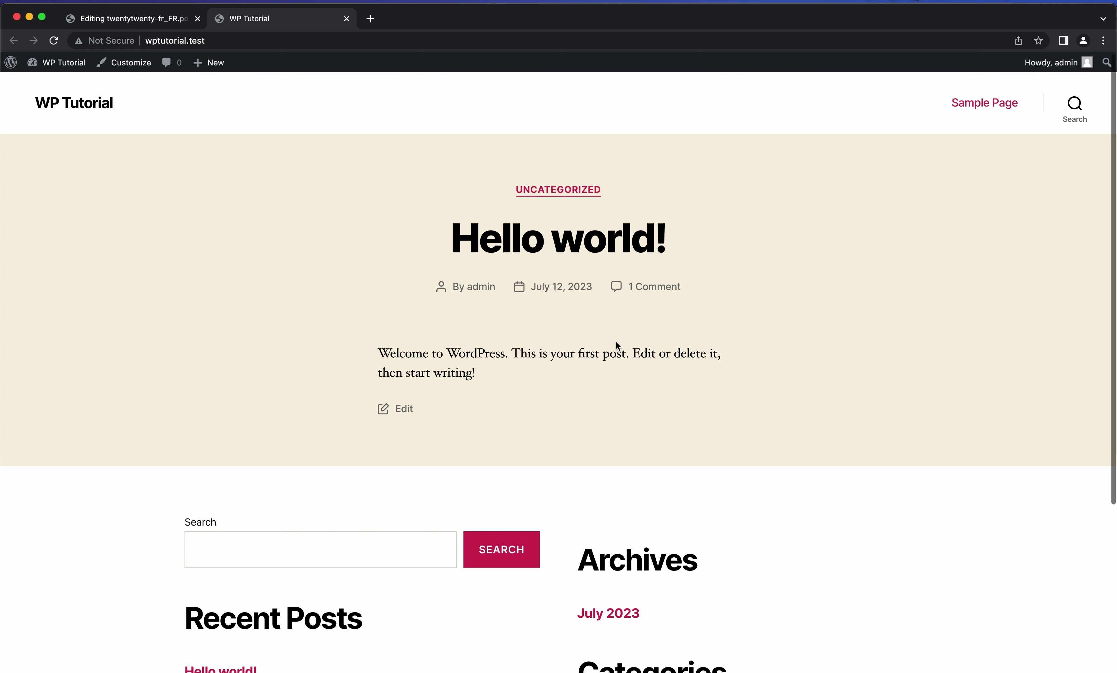
{"action": "scroll", "coordinate": [615, 340], "scroll_direction": "down", "scroll_amount": 2}
{"action": "scroll", "coordinate": [615, 340], "scroll_direction": "up", "scroll_amount": 3}
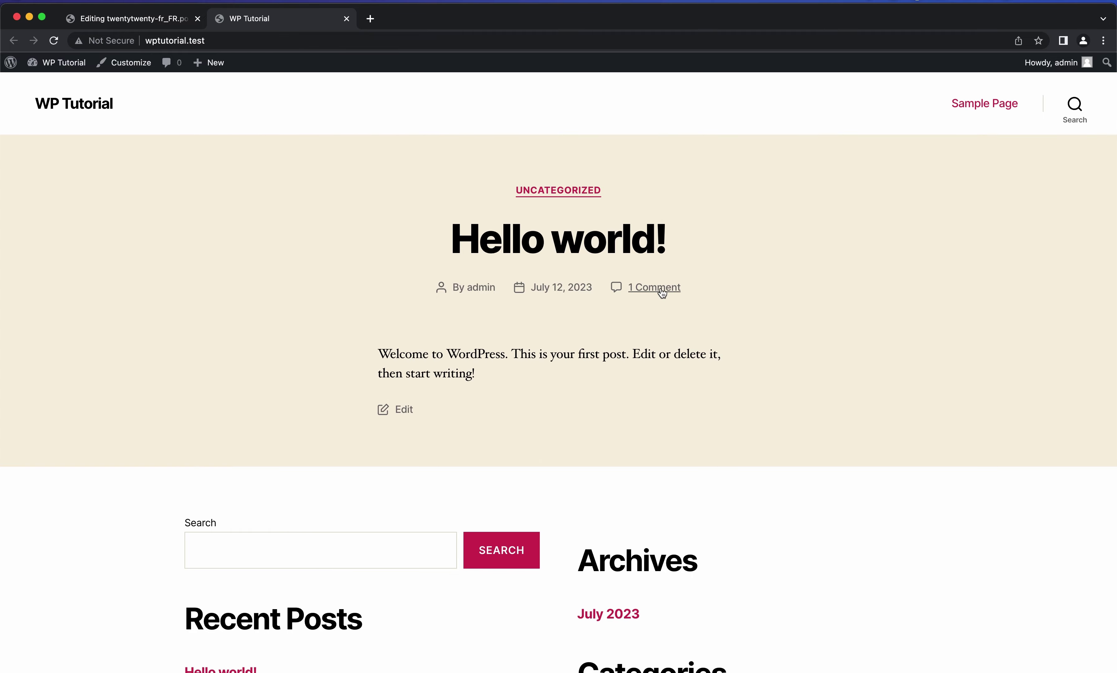
Step: Filter the French translation strings by "comment" and select the "Comments" string
{"action": "left_click", "coordinate": [133, 26]}
{"action": "left_click", "coordinate": [417, 189]}
{"action": "type", "text": "comment"}
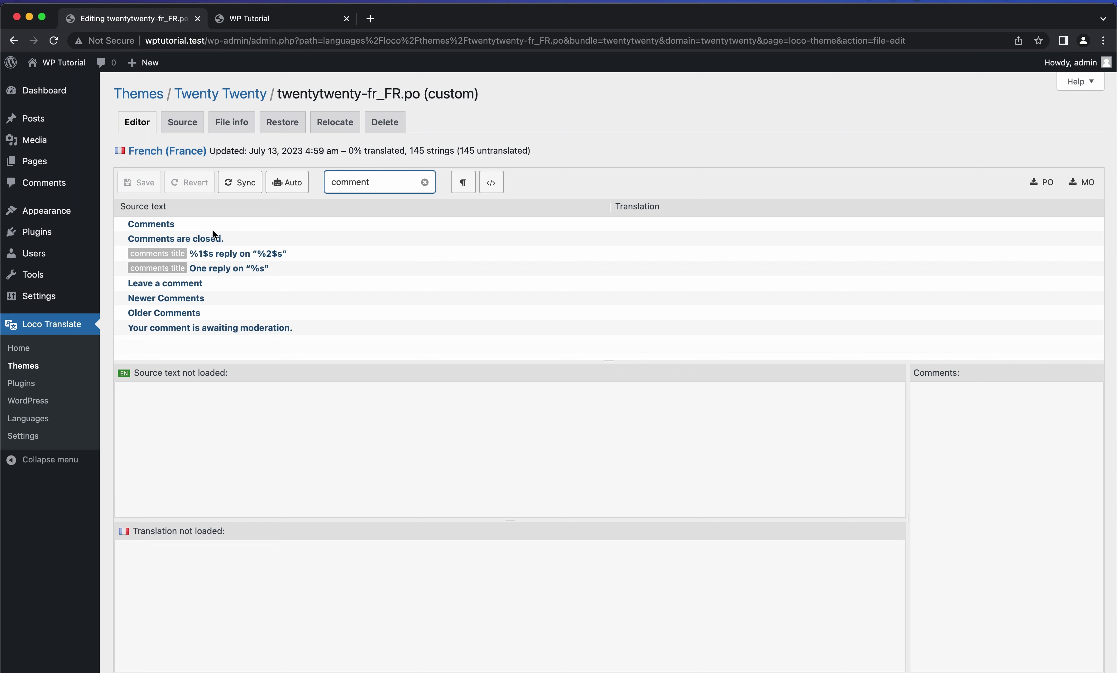
{"action": "left_click", "coordinate": [224, 225]}
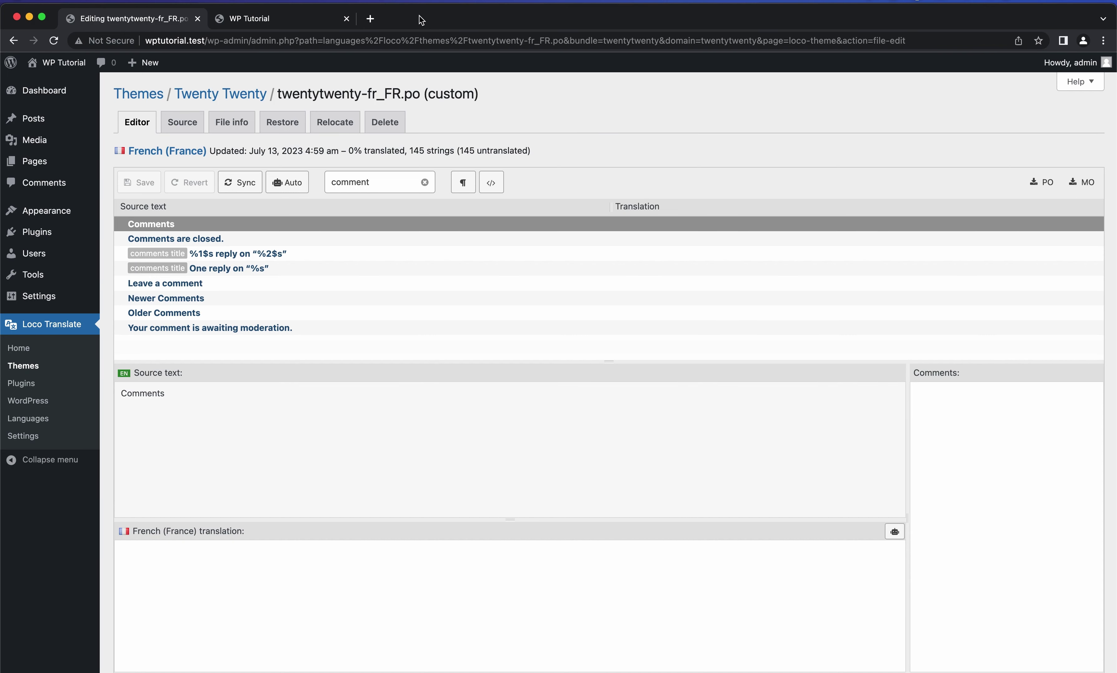
{"action": "key", "text": "super+Tab"}
{"action": "key", "text": "super+Tab"}
{"action": "key", "text": "super+Tab"}
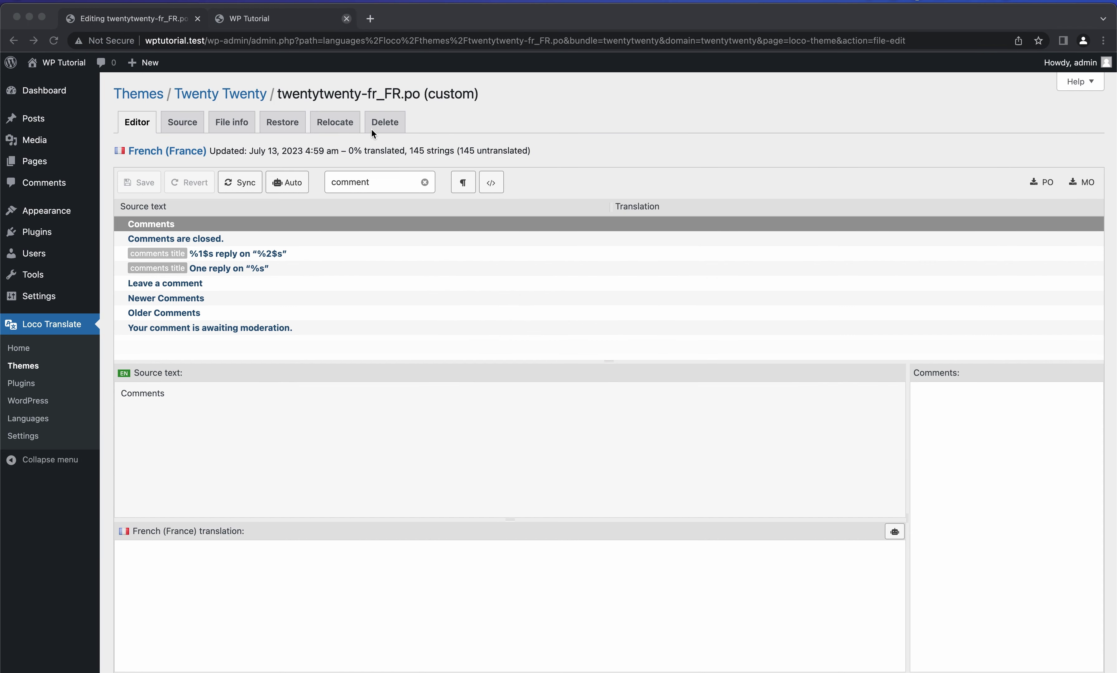
Step: Open the Hello world! post on the site, examine its comment section, and return to the translation editor
{"action": "left_click", "coordinate": [304, 25]}
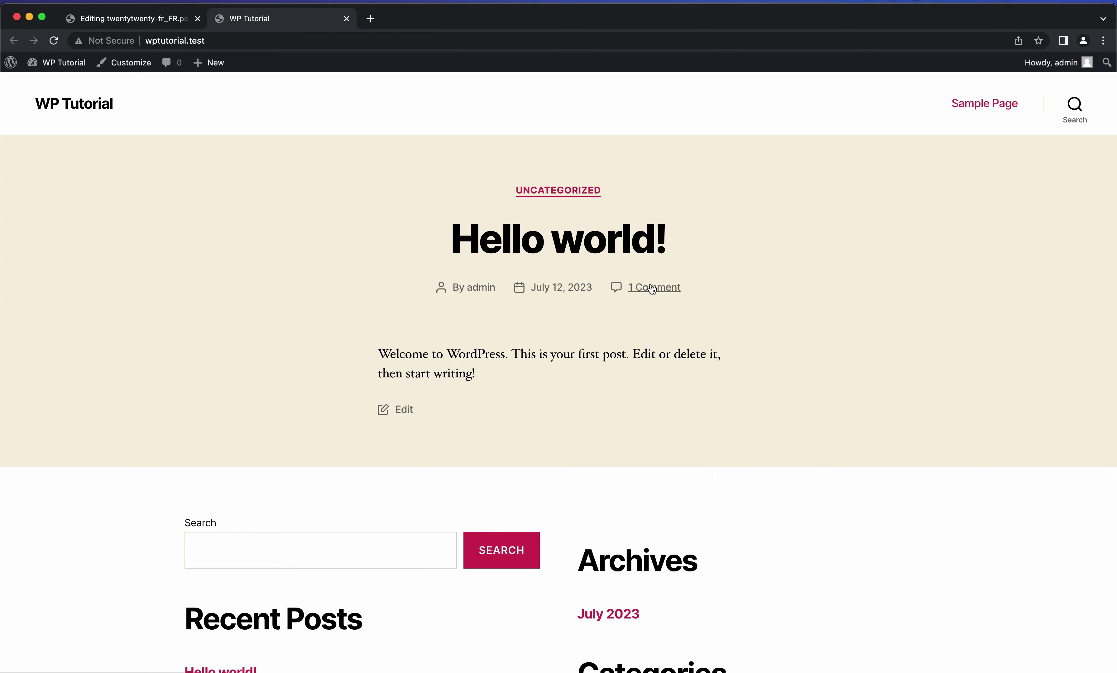
{"action": "left_click", "coordinate": [584, 244]}
{"action": "scroll", "coordinate": [549, 318], "scroll_direction": "down", "scroll_amount": 5}
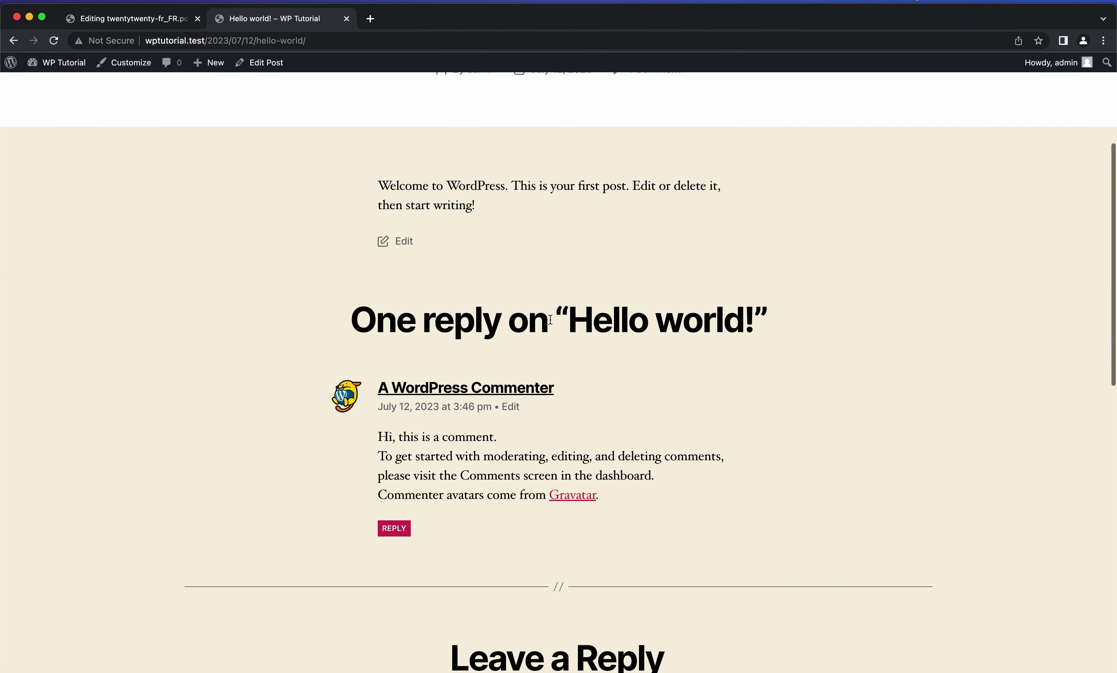
{"action": "scroll", "coordinate": [550, 319], "scroll_direction": "up", "scroll_amount": 5}
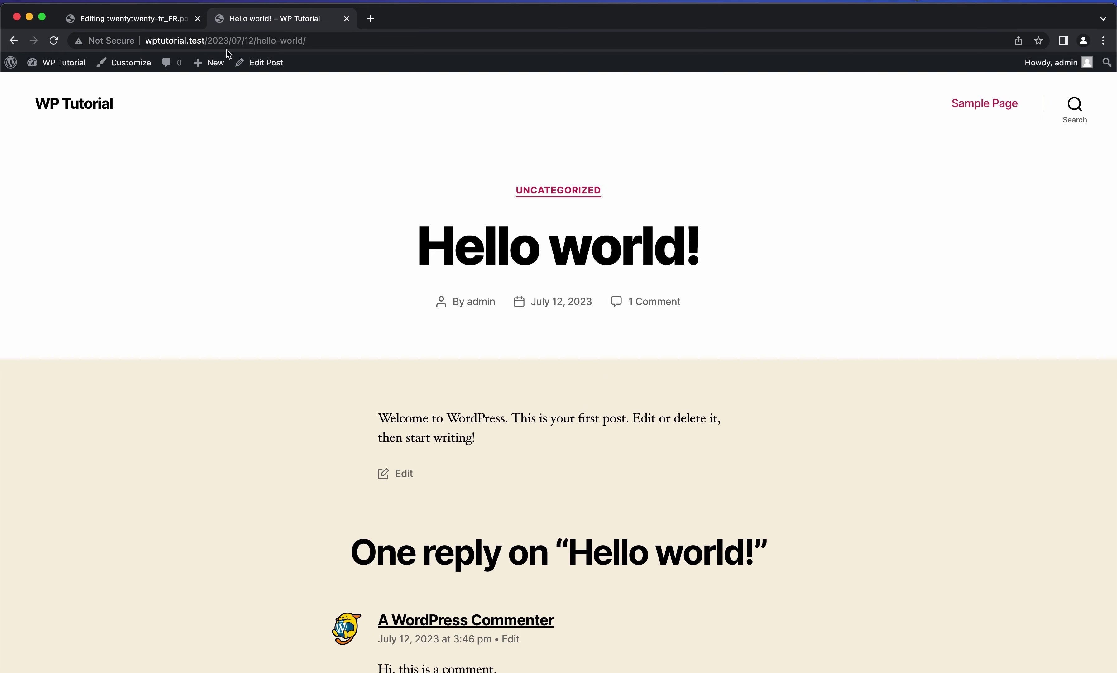
{"action": "left_click", "coordinate": [156, 21]}
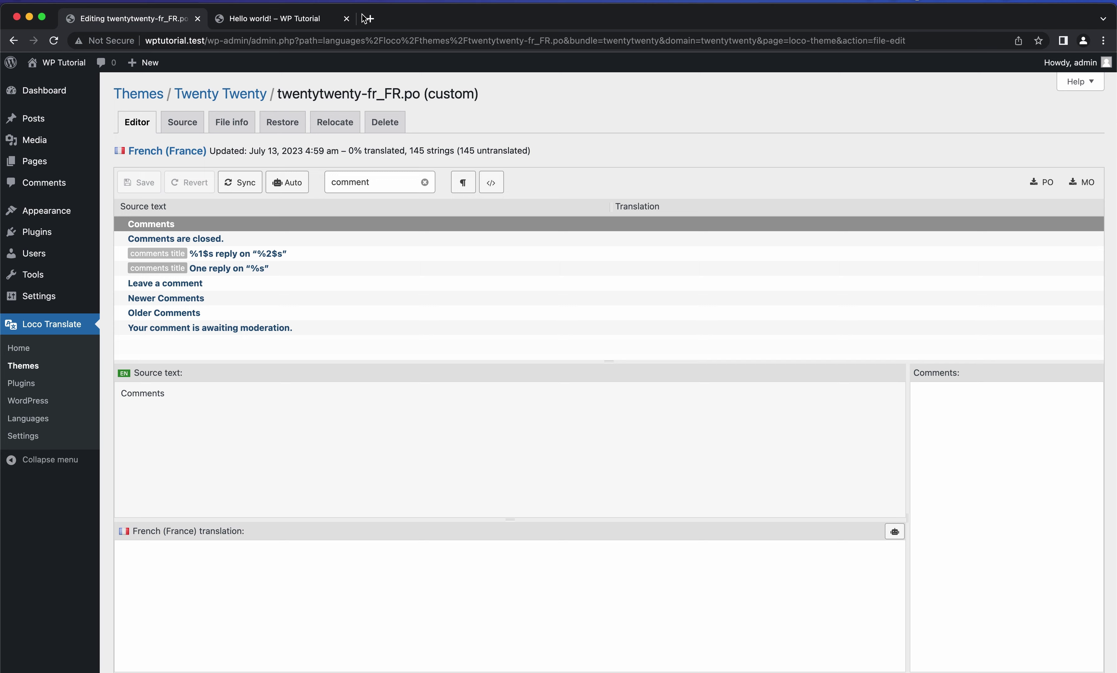
Step: Open Google's translator in a new tab and set it to translate from English to French
{"action": "left_click", "coordinate": [370, 19]}
{"action": "type", "text": "google tra"}
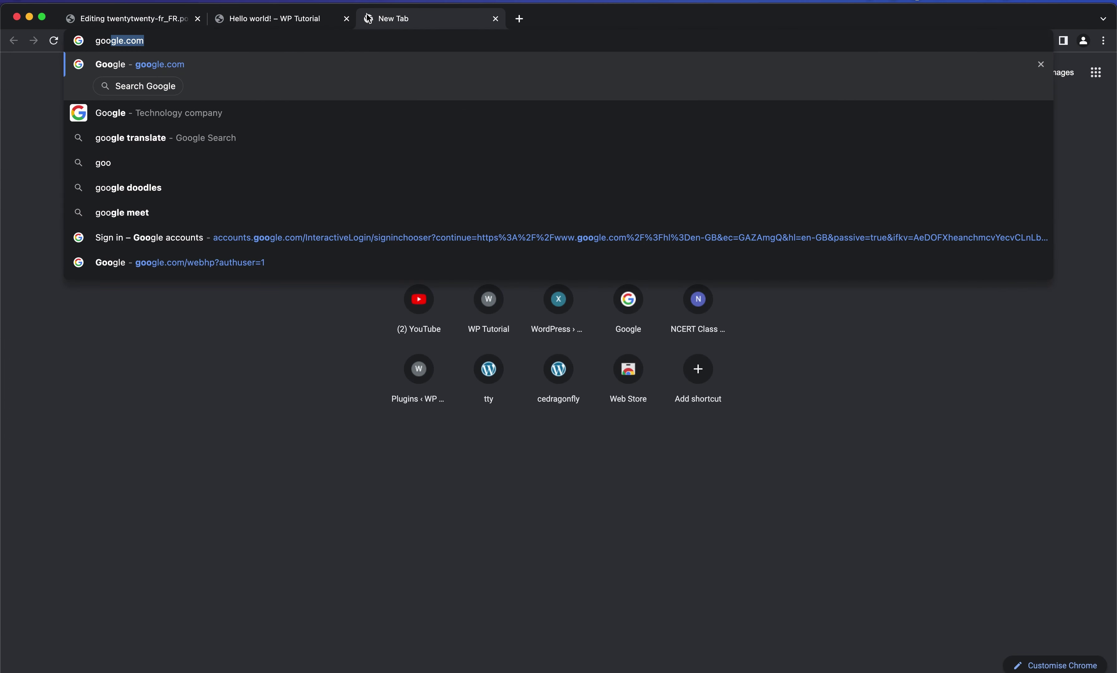
{"action": "key", "text": "Return"}
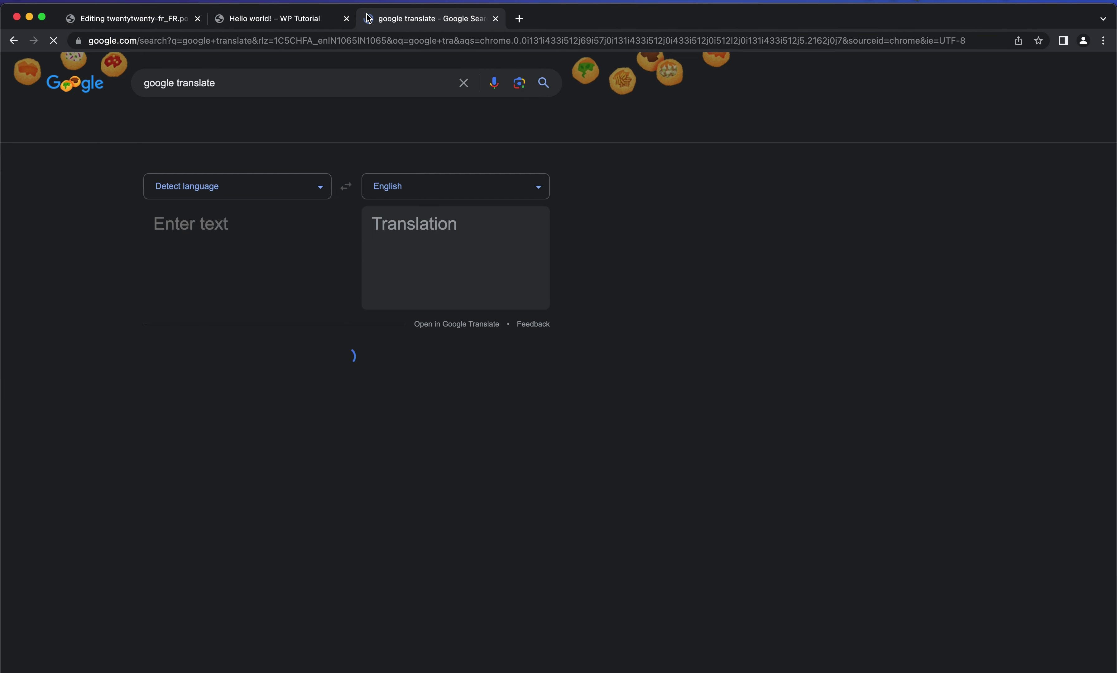
{"action": "left_click", "coordinate": [222, 190]}
{"action": "left_click", "coordinate": [399, 198]}
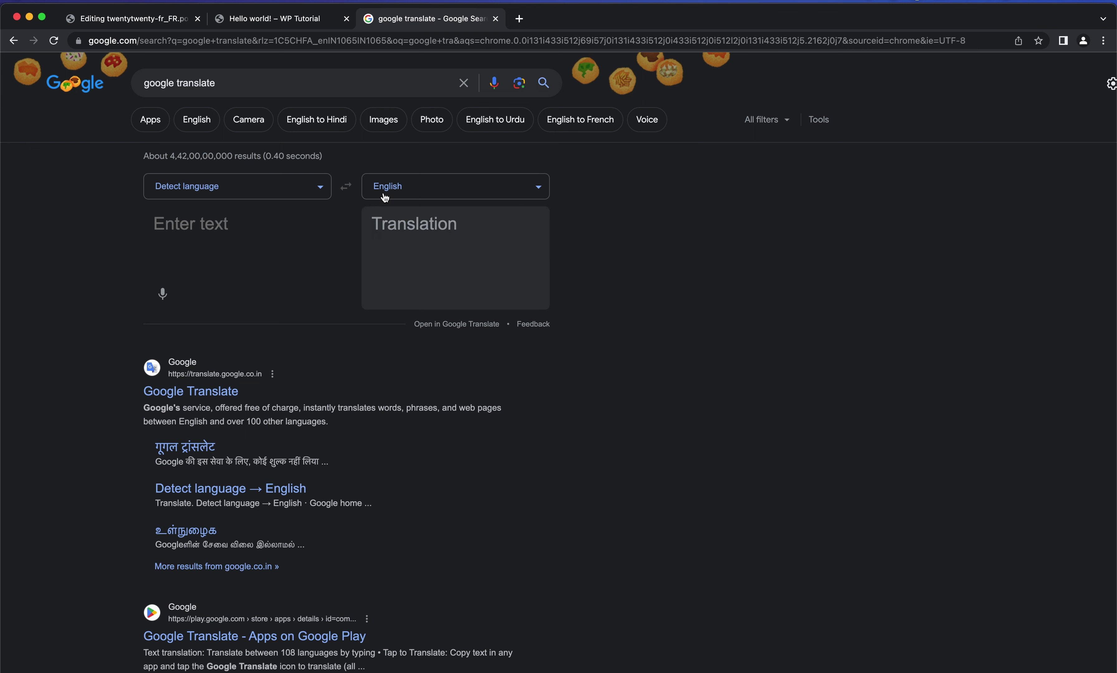
{"action": "left_click", "coordinate": [398, 191]}
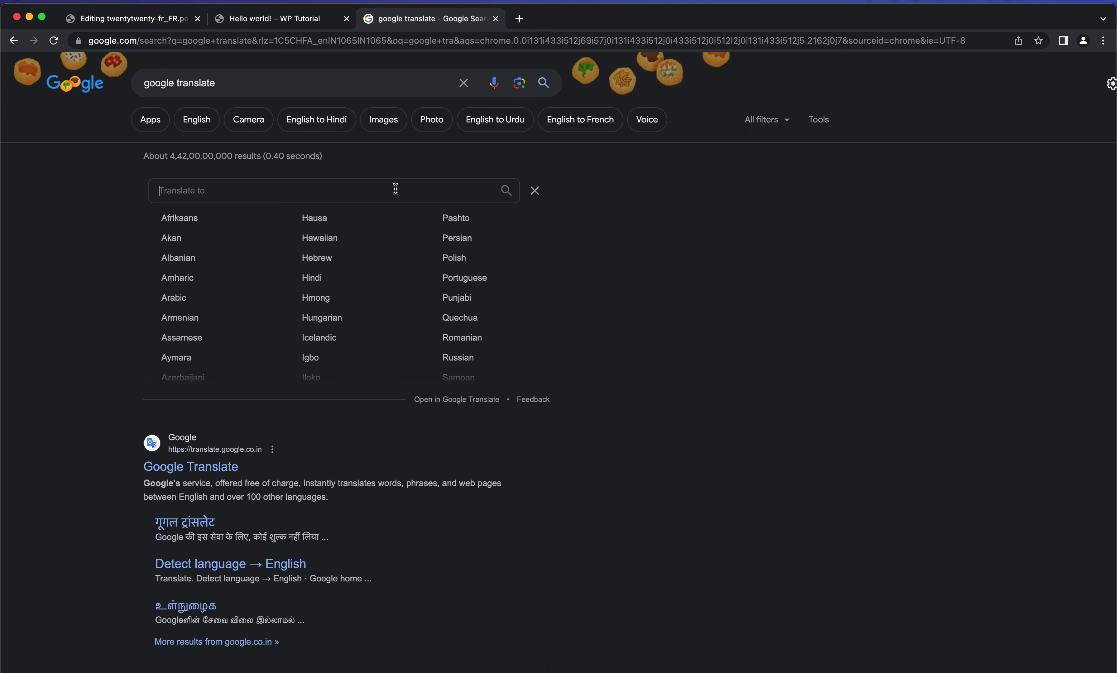
{"action": "type", "text": "Fren"}
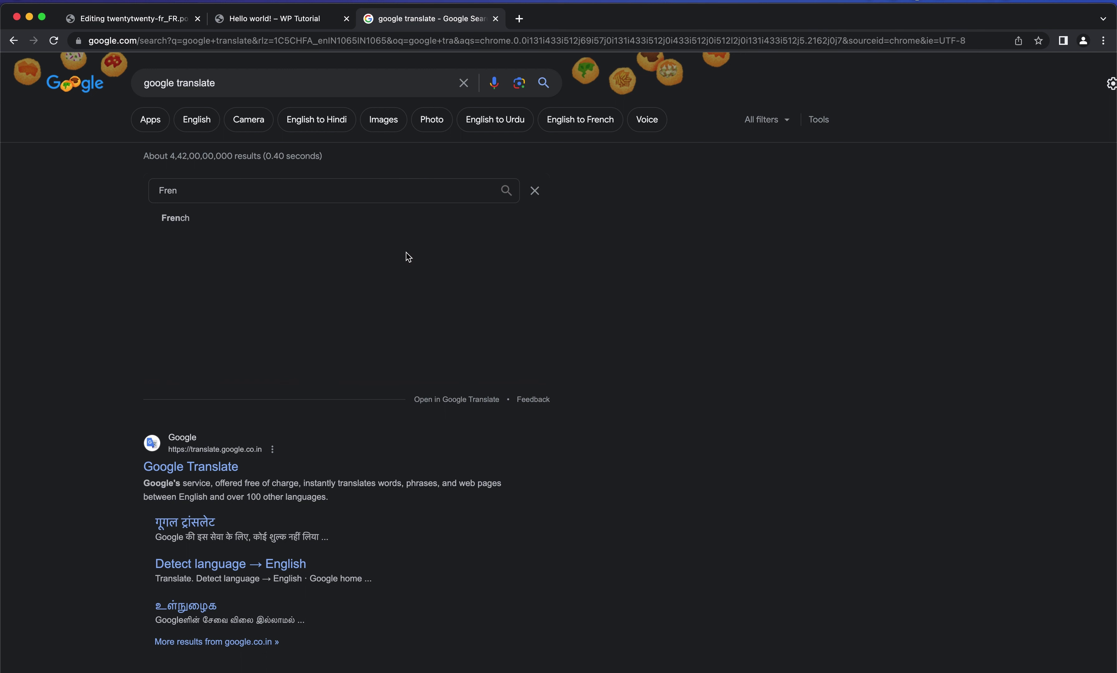
{"action": "left_click", "coordinate": [429, 221]}
{"action": "left_click", "coordinate": [278, 190]}
{"action": "type", "text": "Engl"}
{"action": "left_click", "coordinate": [231, 218]}
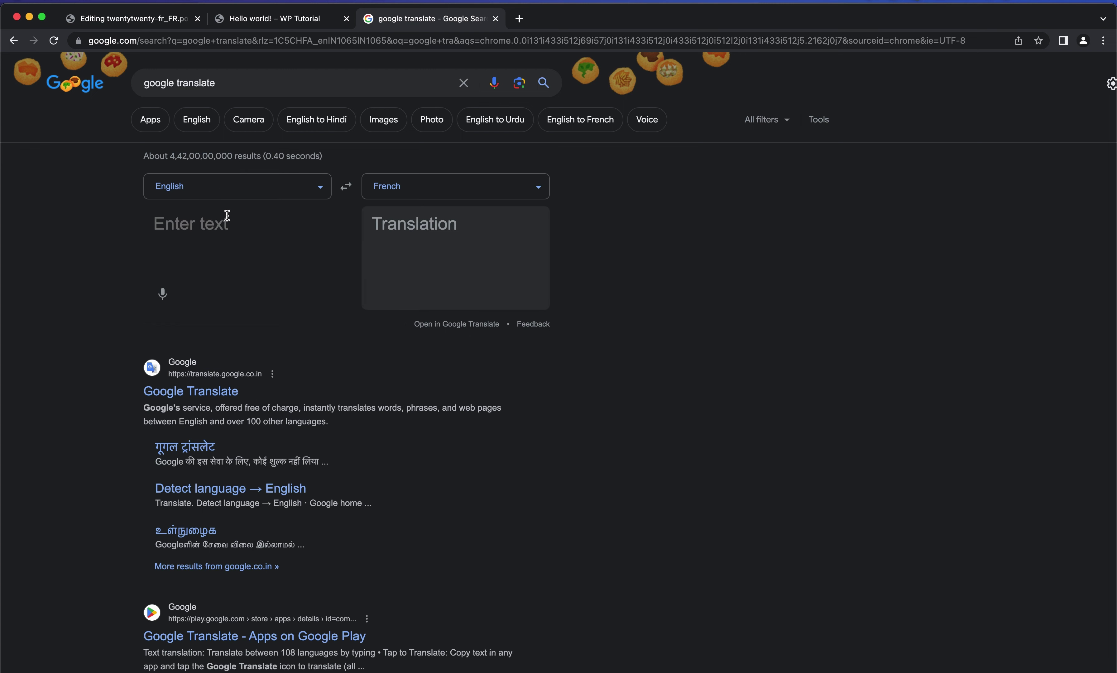
Step: Translate "Comments" into French and copy the result "commentaires"
{"action": "type", "text": "Comments"}
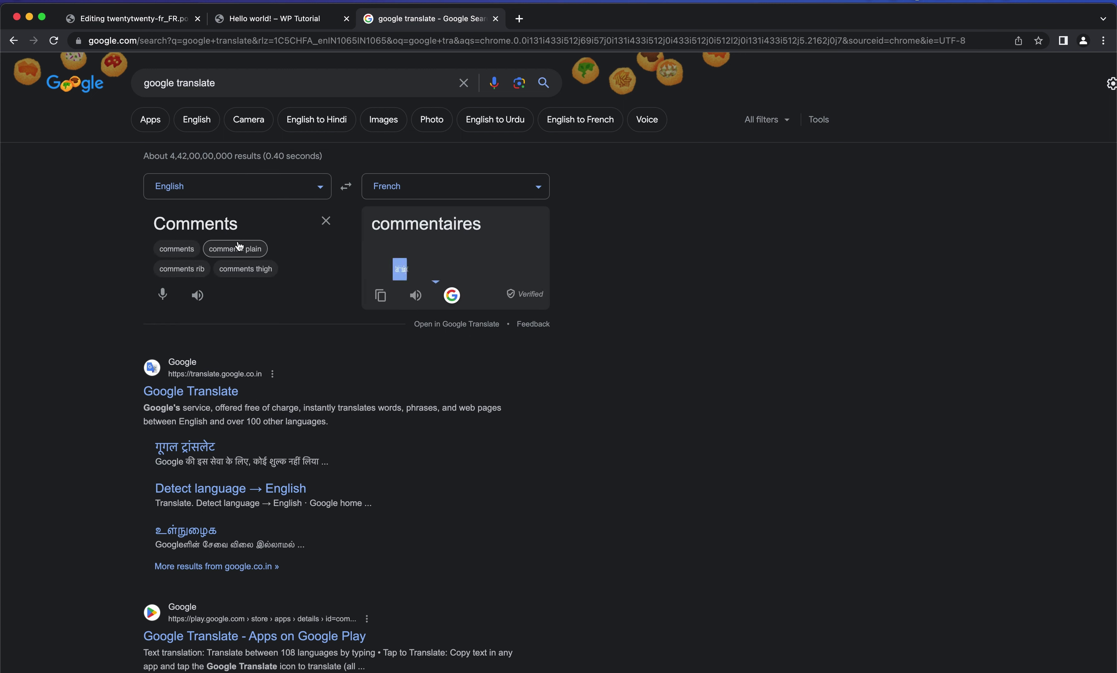
{"action": "double_click", "coordinate": [413, 220]}
{"action": "key", "text": "super+c"}
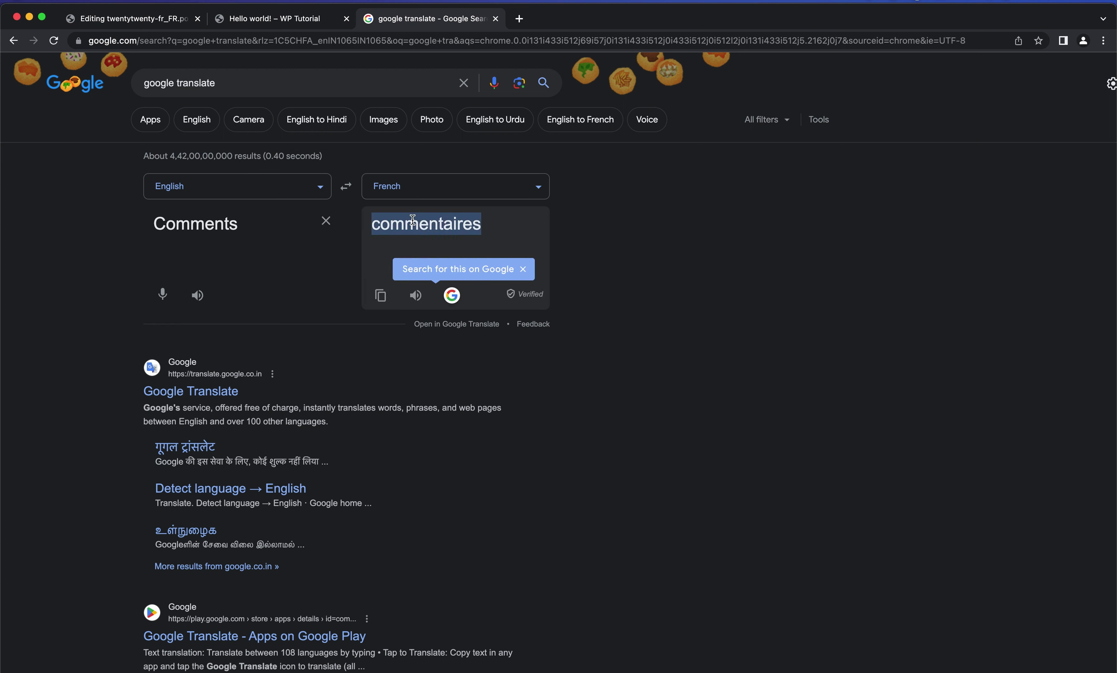
Step: Paste "commentaires" as the French translation of the "Comments" string in Loco Translate and save the file
{"action": "left_click", "coordinate": [269, 21]}
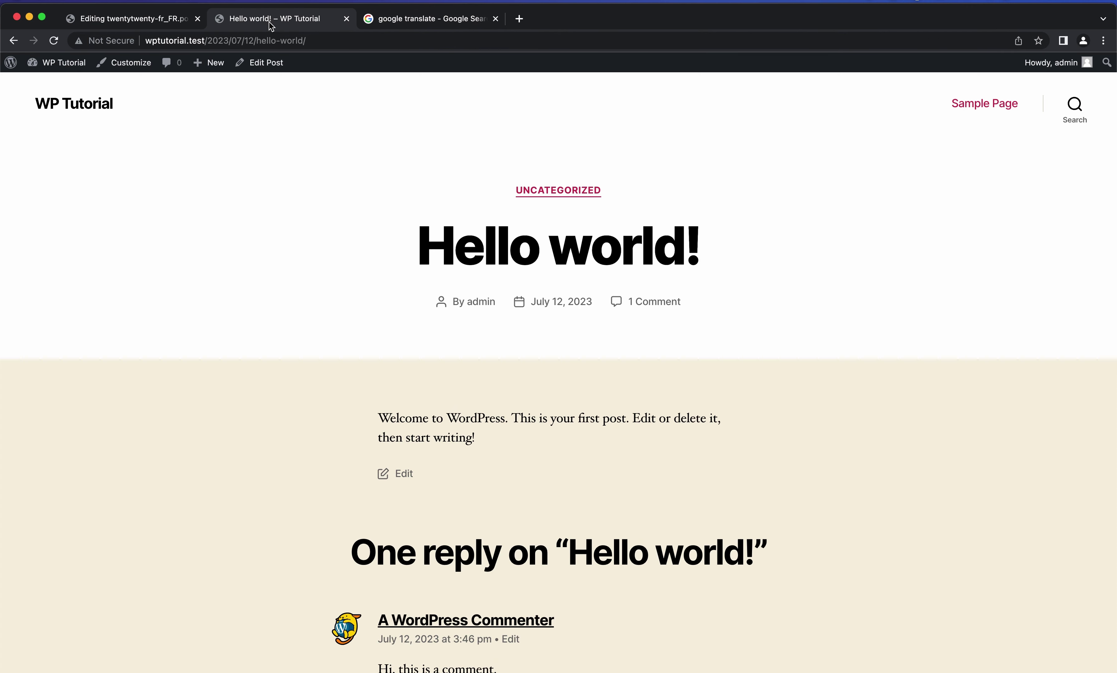
{"action": "left_click", "coordinate": [127, 20]}
{"action": "left_click", "coordinate": [179, 575]}
{"action": "key", "text": "super+v"}
{"action": "scroll", "coordinate": [179, 575], "scroll_direction": "down", "scroll_amount": 2}
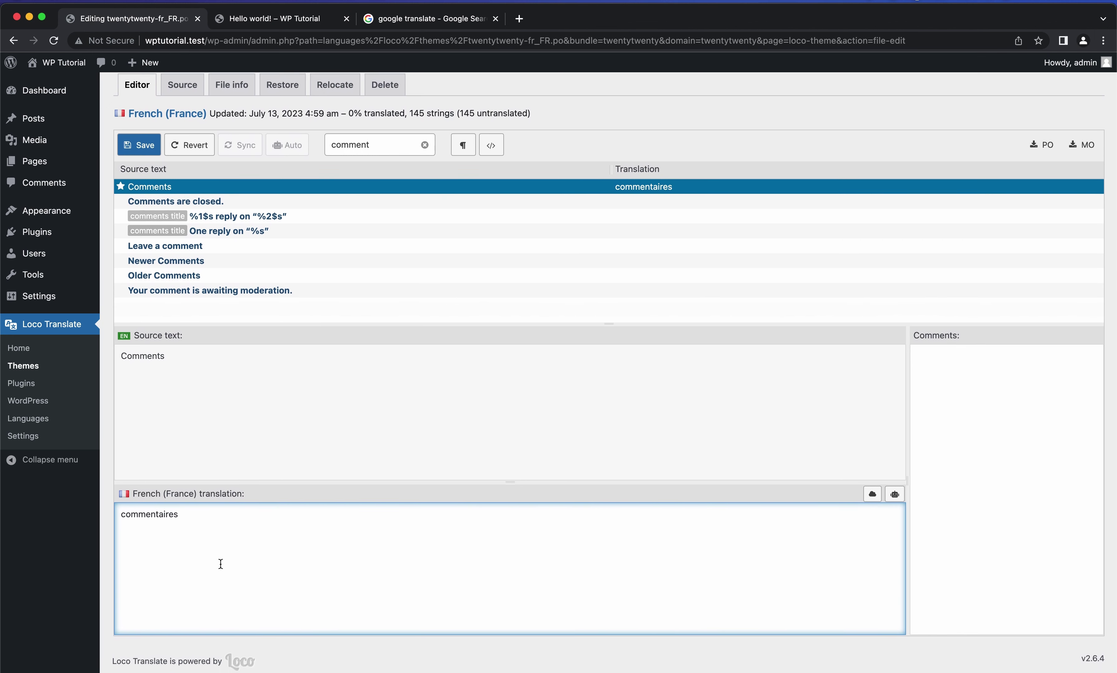
{"action": "scroll", "coordinate": [803, 491], "scroll_direction": "up", "scroll_amount": 2}
{"action": "left_click", "coordinate": [139, 182]}
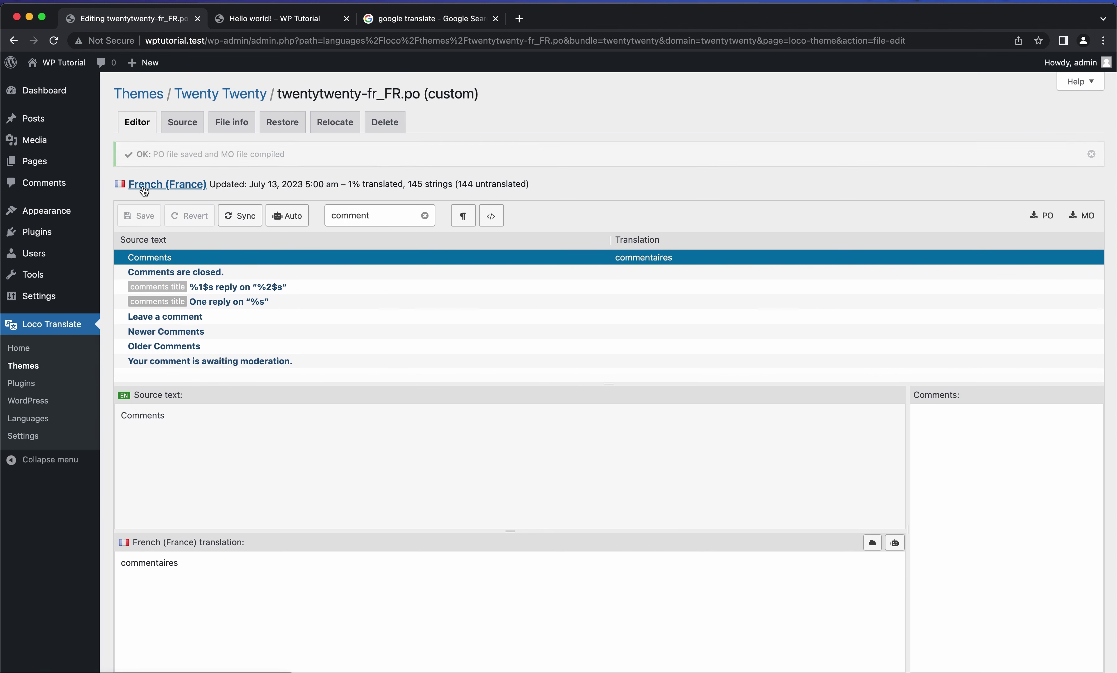
Step: Examine the comment section of the Hello world! post for theme text to translate and return to the translation editor
{"action": "left_click", "coordinate": [201, 320]}
{"action": "left_click", "coordinate": [277, 19]}
{"action": "scroll", "coordinate": [322, 284], "scroll_direction": "down", "scroll_amount": 5}
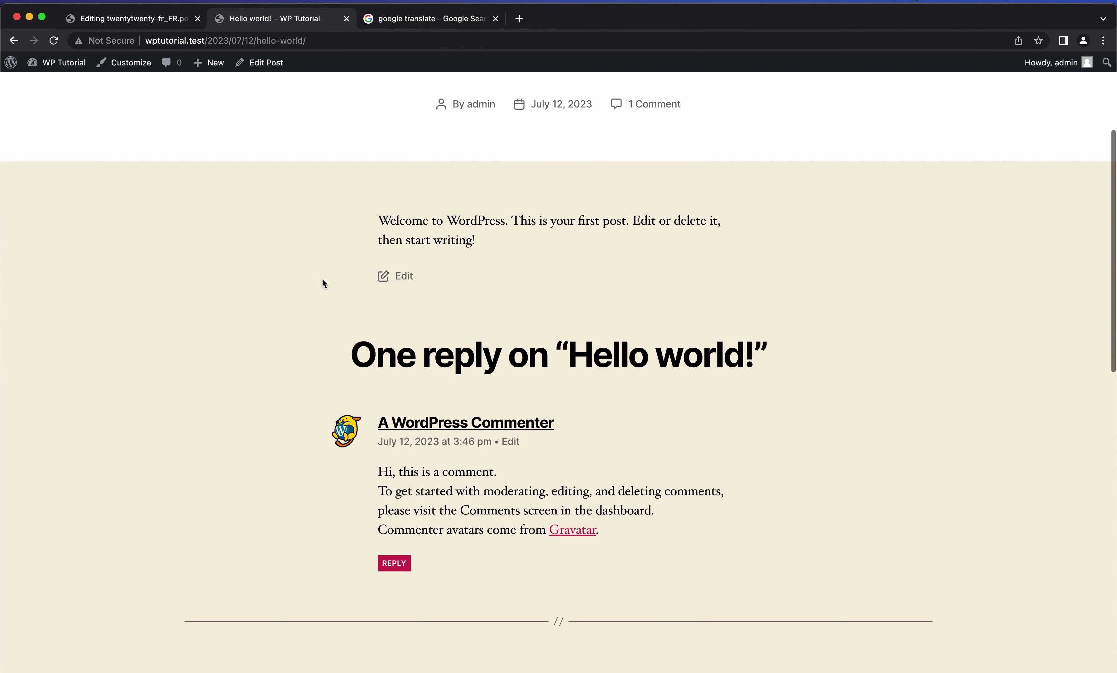
{"action": "scroll", "coordinate": [323, 279], "scroll_direction": "down", "scroll_amount": 4}
{"action": "scroll", "coordinate": [431, 264], "scroll_direction": "up", "scroll_amount": 1}
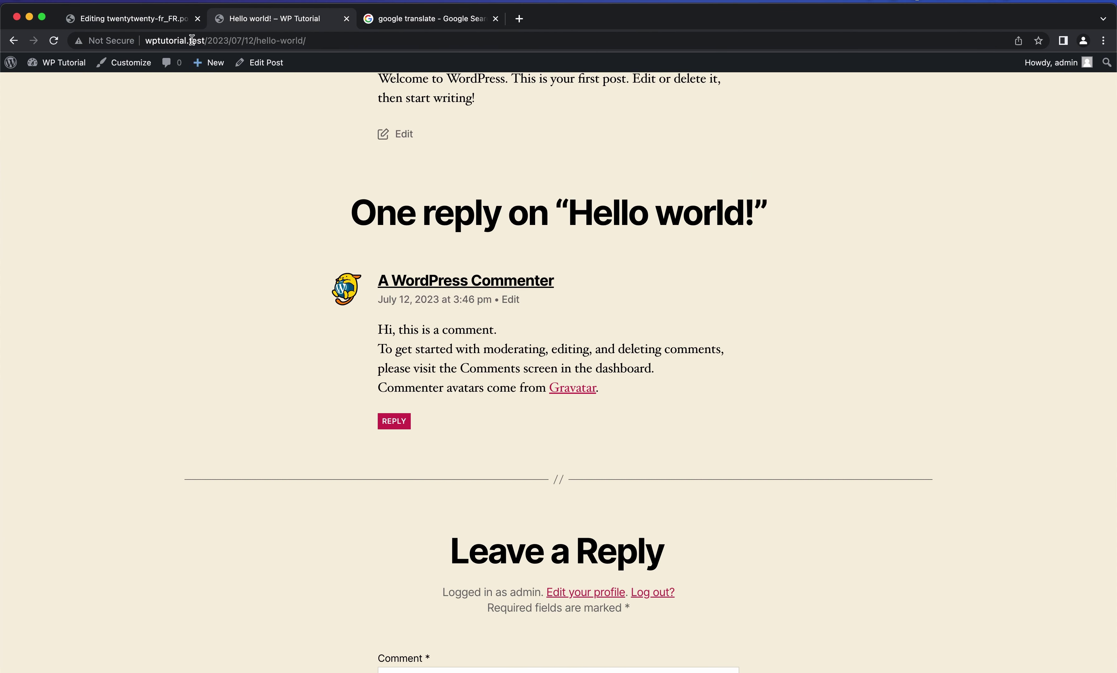
{"action": "left_click", "coordinate": [159, 25]}
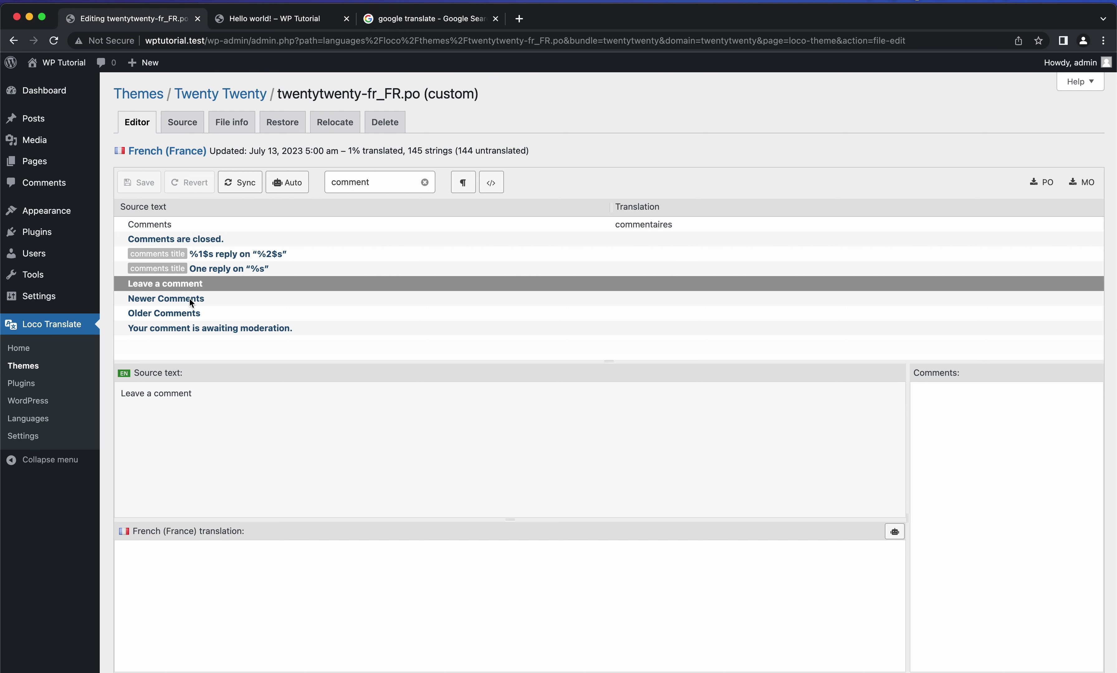
Step: Select the "One reply on “%s”" string, translate "One Reply on" into French in Google's translator and copy "Une réponse sur"
{"action": "left_click", "coordinate": [230, 268]}
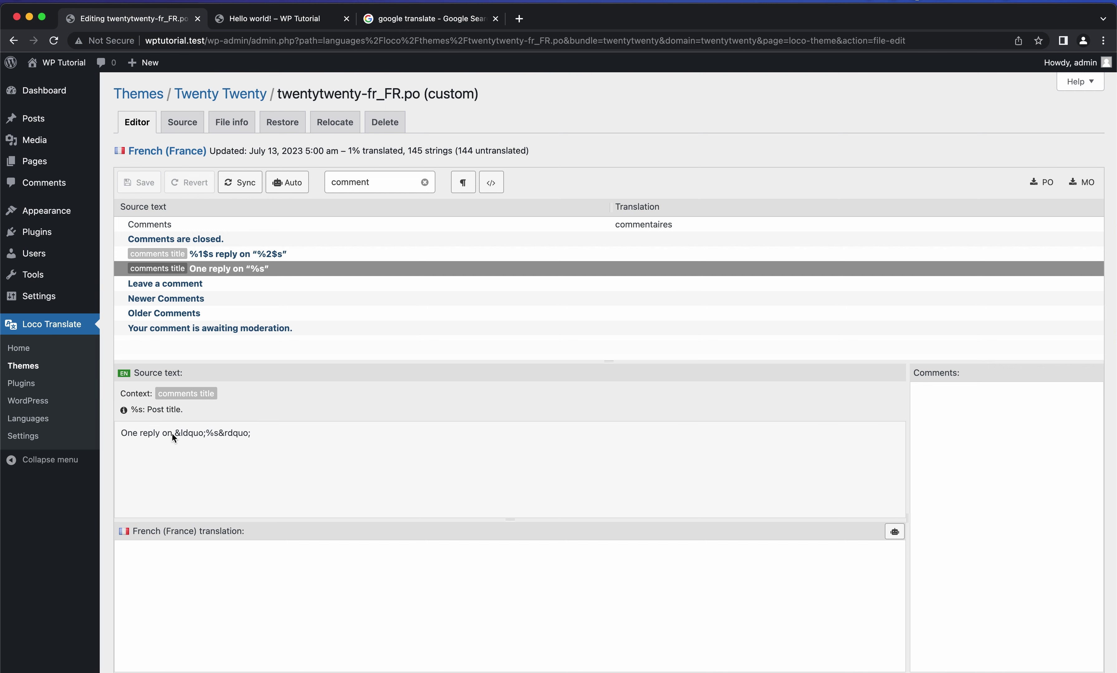
{"action": "left_click", "coordinate": [413, 19]}
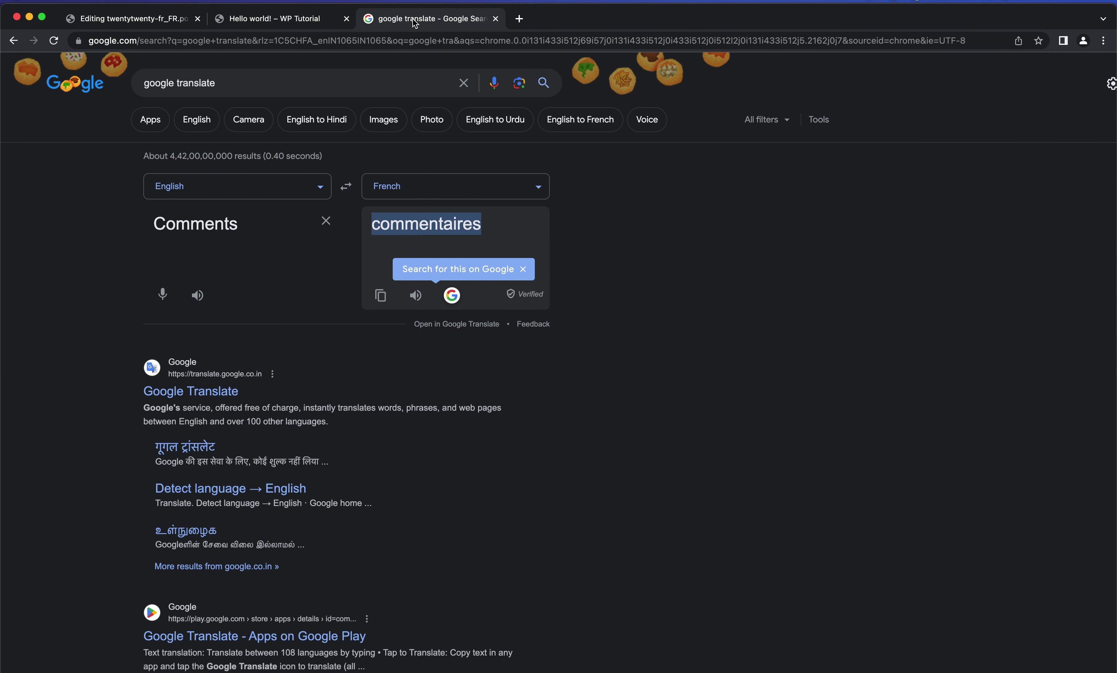
{"action": "double_click", "coordinate": [295, 230]}
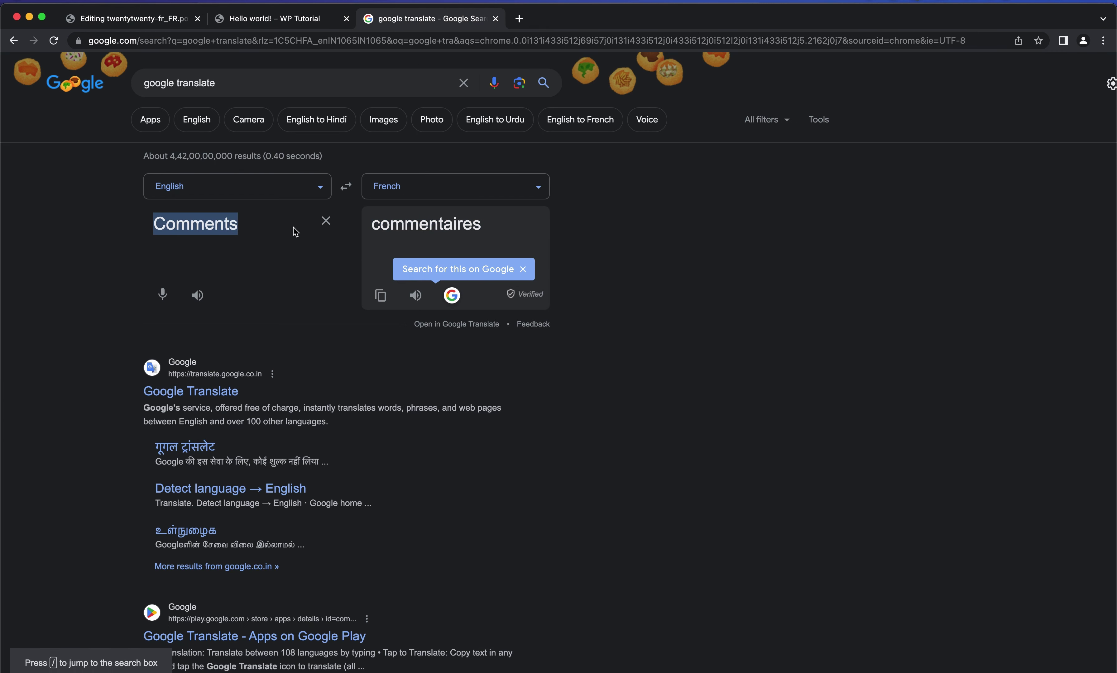
{"action": "left_click", "coordinate": [325, 221]}
{"action": "type", "text": "On"}
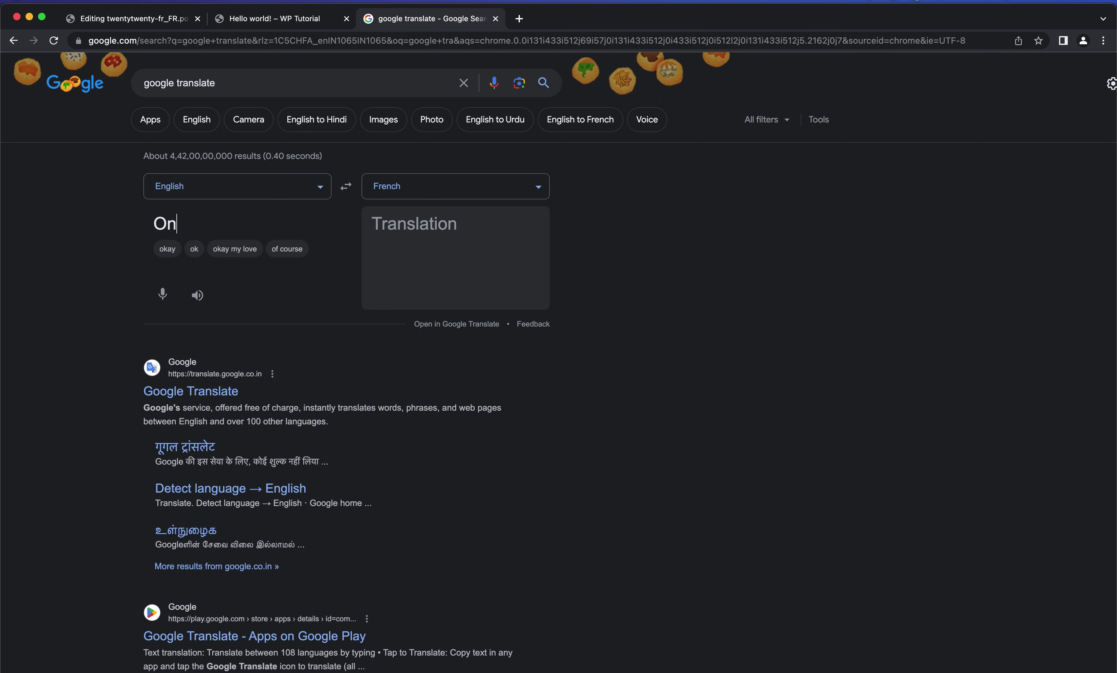
{"action": "type", "text": "e Reply on"}
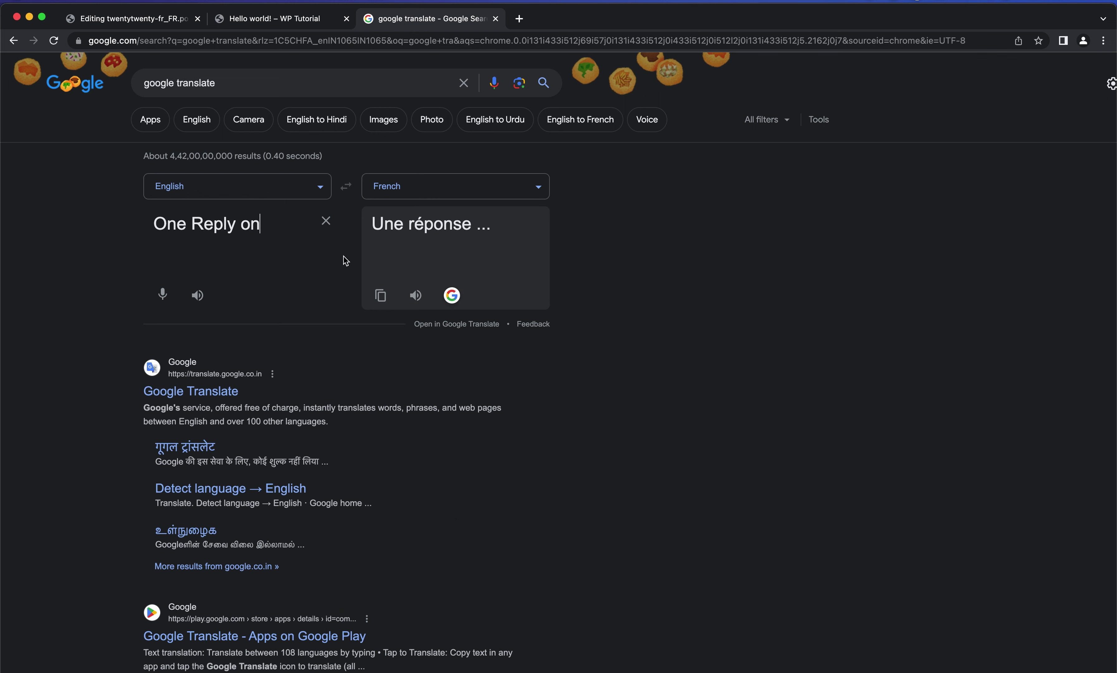
{"action": "left_click", "coordinate": [380, 296]}
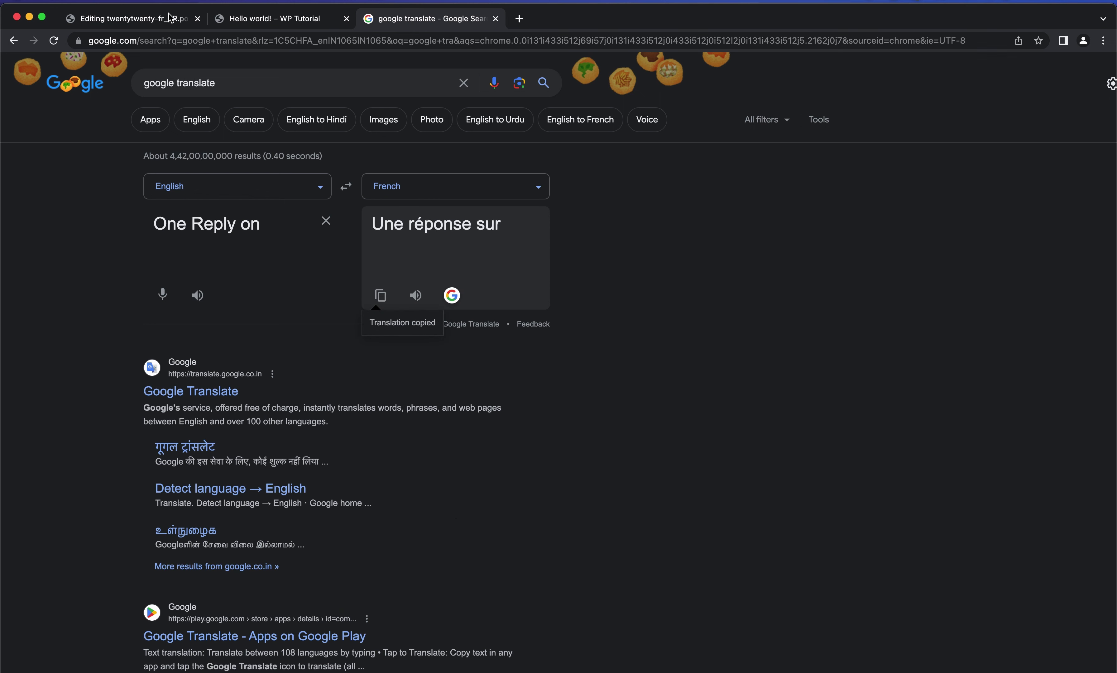
Step: Enter "Une réponse sur &ldquo;%s&rdquo;" as the French translation of the "One reply on" string in Loco Translate and save the file
{"action": "left_click", "coordinate": [134, 19]}
{"action": "left_click", "coordinate": [237, 577]}
{"action": "key", "text": "super+v"}
{"action": "scroll", "coordinate": [238, 577], "scroll_direction": "down", "scroll_amount": 2}
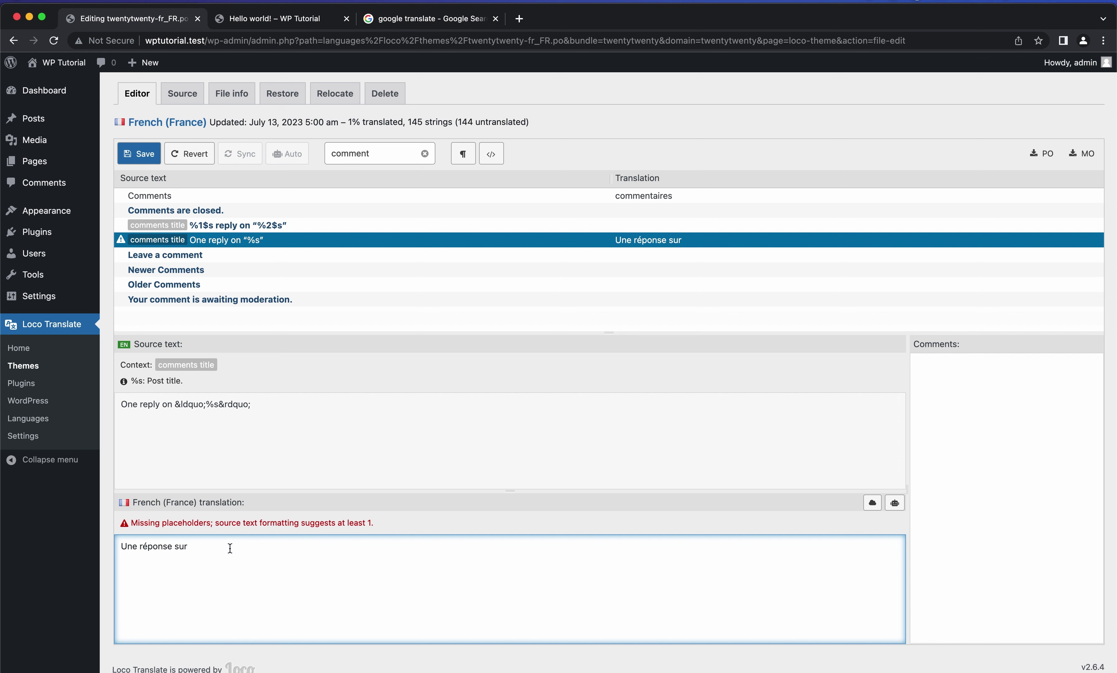
{"action": "left_click_drag", "start_coordinate": [175, 403], "coordinate": [227, 406]}
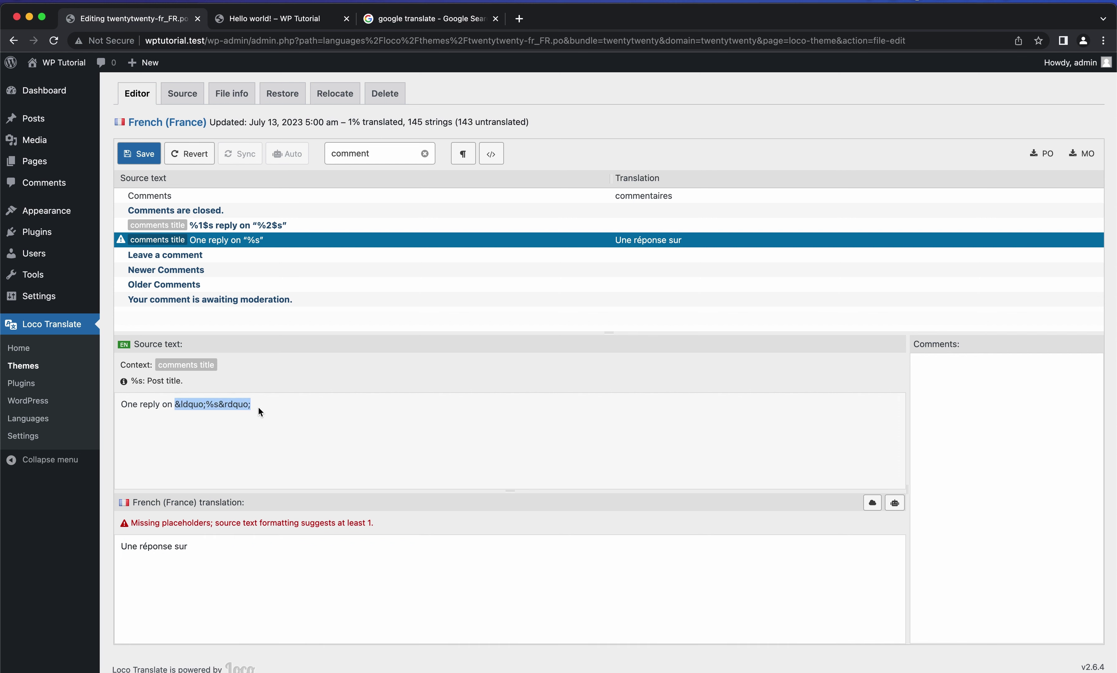
{"action": "left_click", "coordinate": [253, 552]}
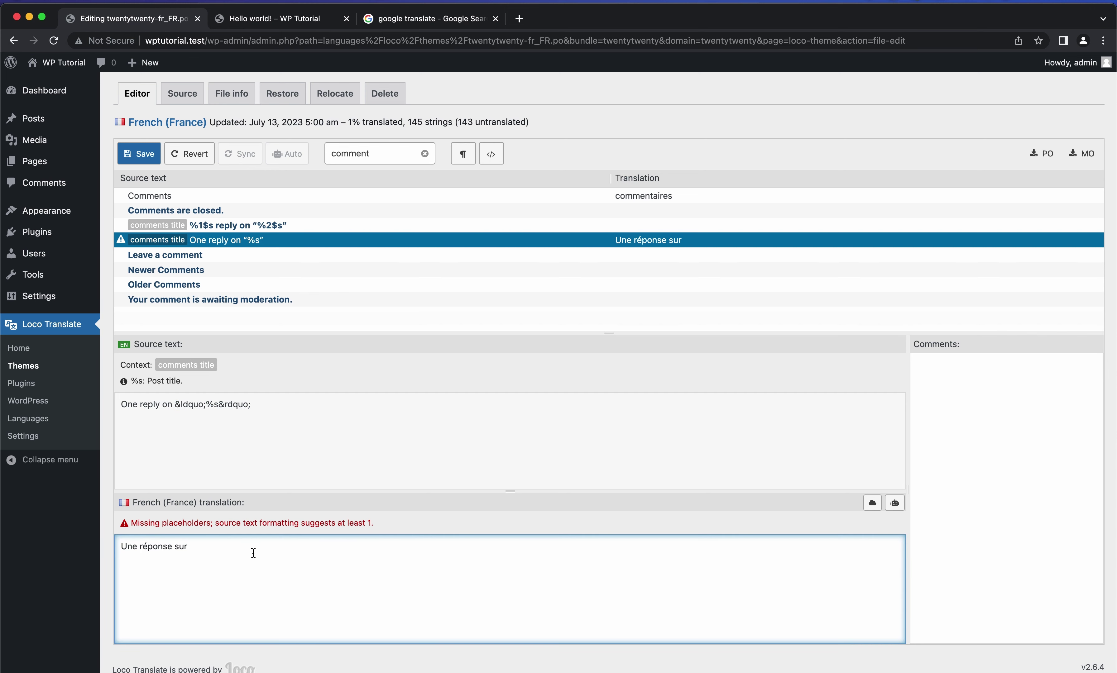
{"action": "key", "text": "super+v"}
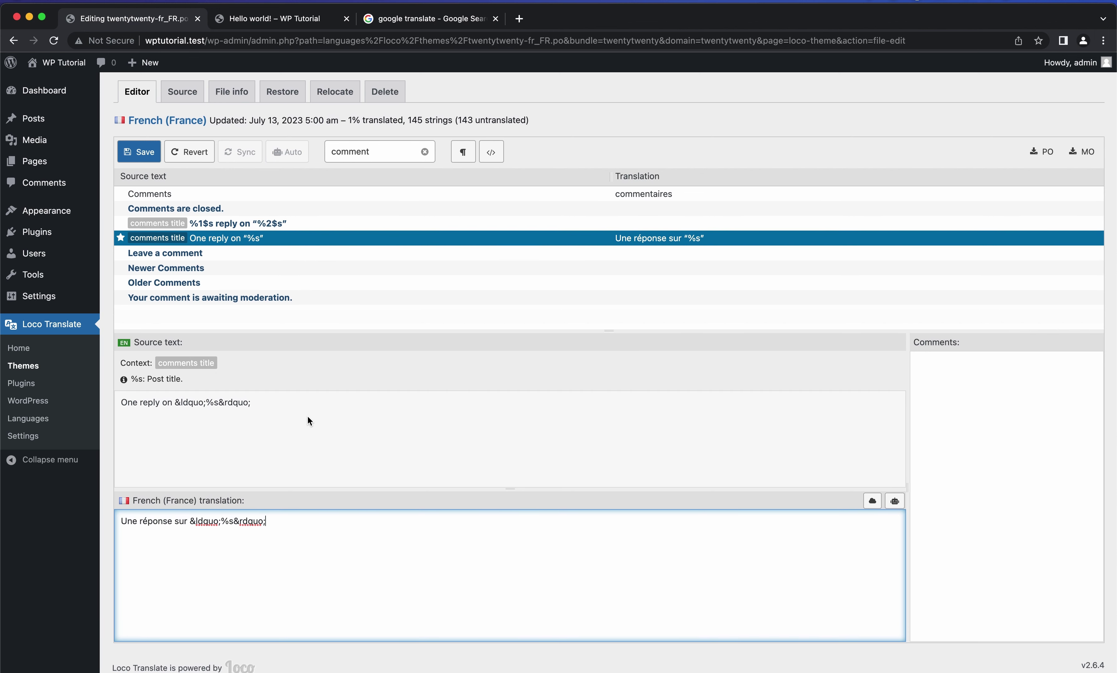
{"action": "left_click", "coordinate": [151, 156]}
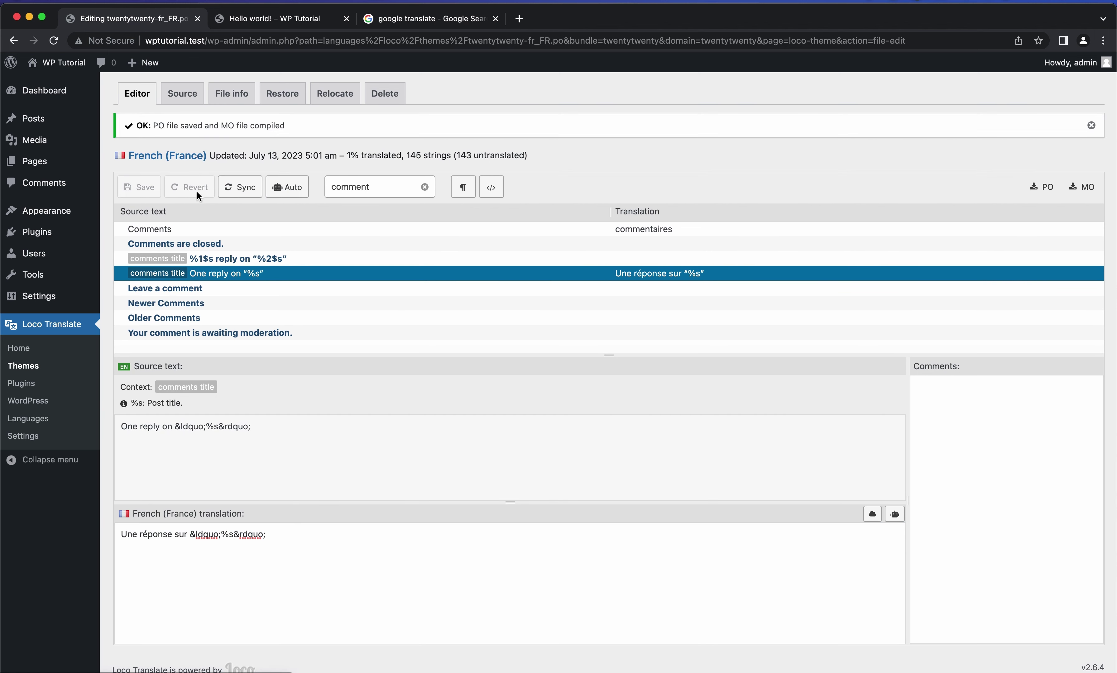
Step: Check the reply heading on the Hello world! post against the saved translation and return to the Loco Translate editor
{"action": "scroll", "coordinate": [258, 136], "scroll_direction": "up", "scroll_amount": 2}
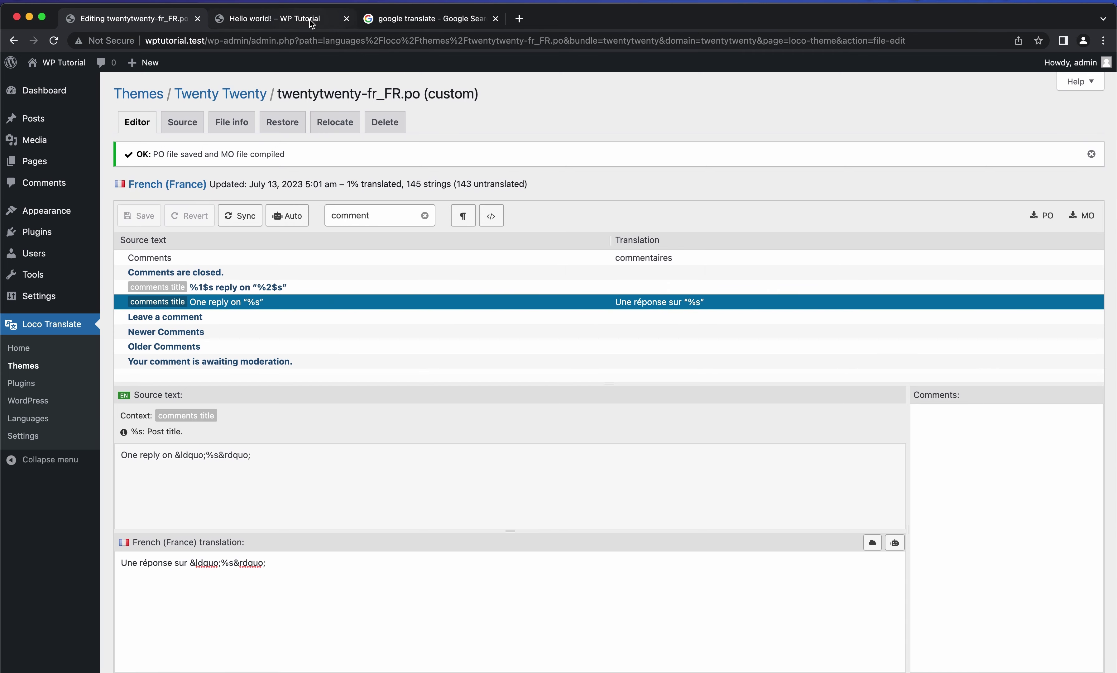
{"action": "left_click", "coordinate": [299, 19]}
{"action": "scroll", "coordinate": [439, 218], "scroll_direction": "up", "scroll_amount": 1}
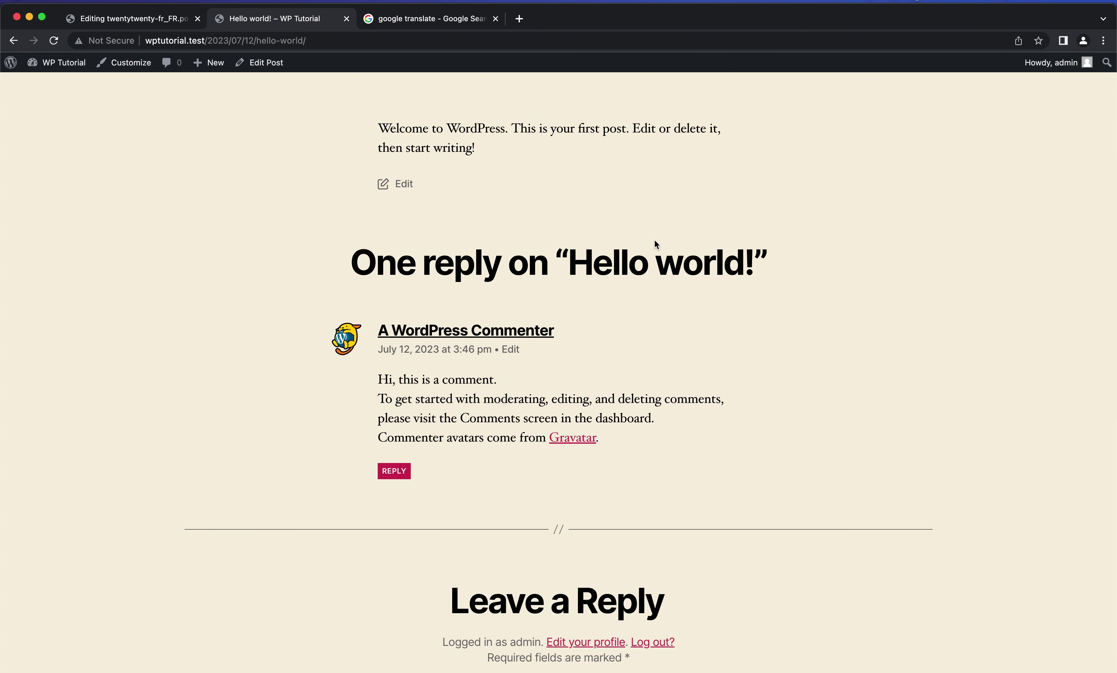
{"action": "left_click", "coordinate": [161, 22]}
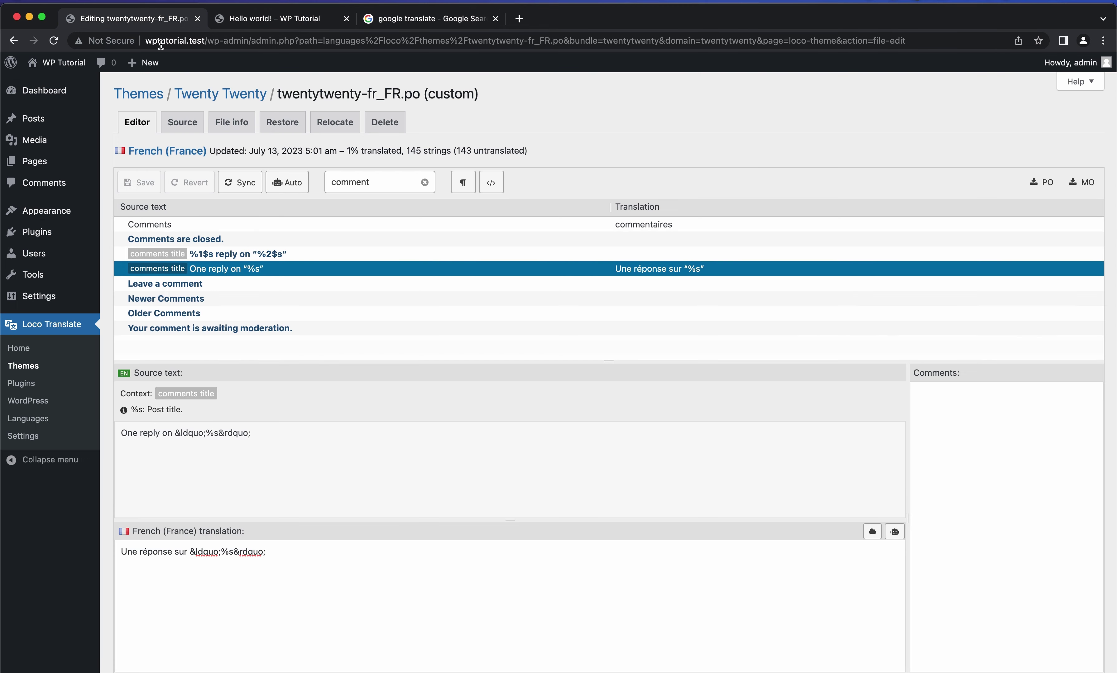
Step: Set the site language to Français in the WordPress general settings and save the changes
{"action": "mouse_move", "coordinate": [75, 308]}
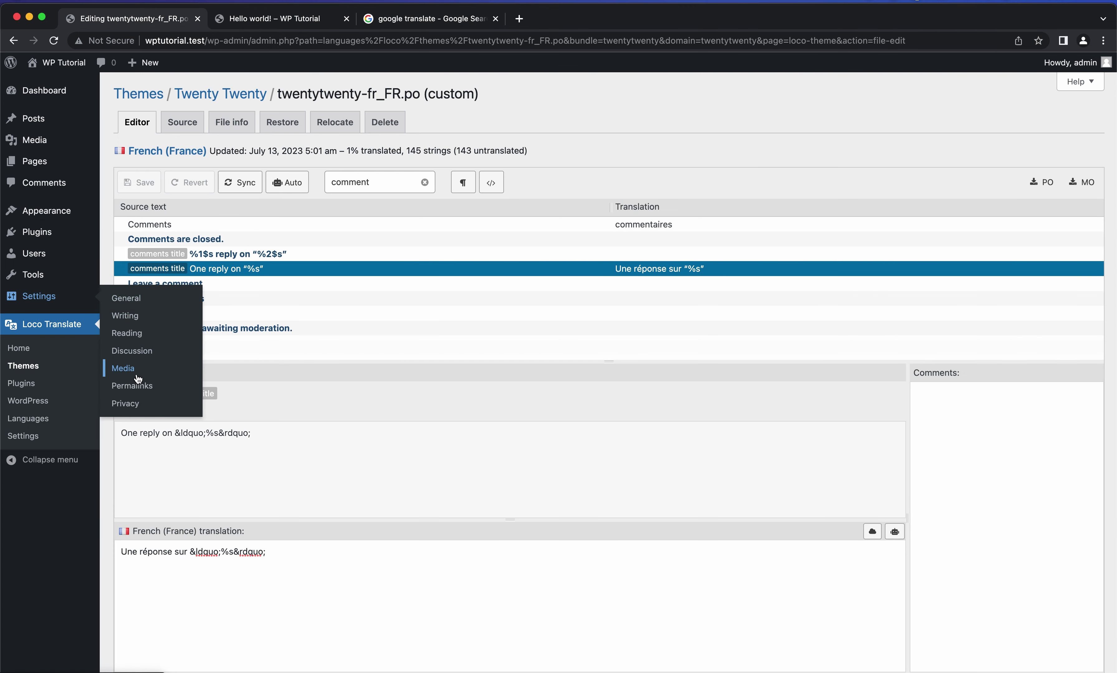
{"action": "left_click", "coordinate": [145, 305]}
{"action": "scroll", "coordinate": [262, 344], "scroll_direction": "down", "scroll_amount": 1}
{"action": "left_click", "coordinate": [296, 420]}
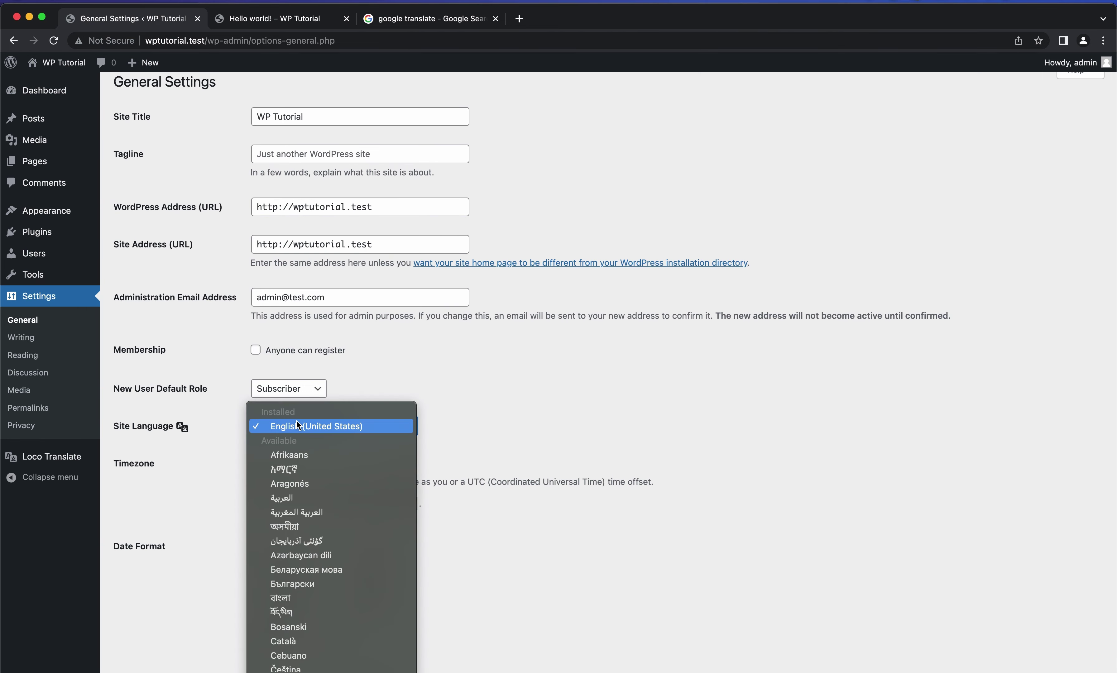
{"action": "scroll", "coordinate": [337, 473], "scroll_direction": "down", "scroll_amount": 2}
{"action": "type", "text": "fri"}
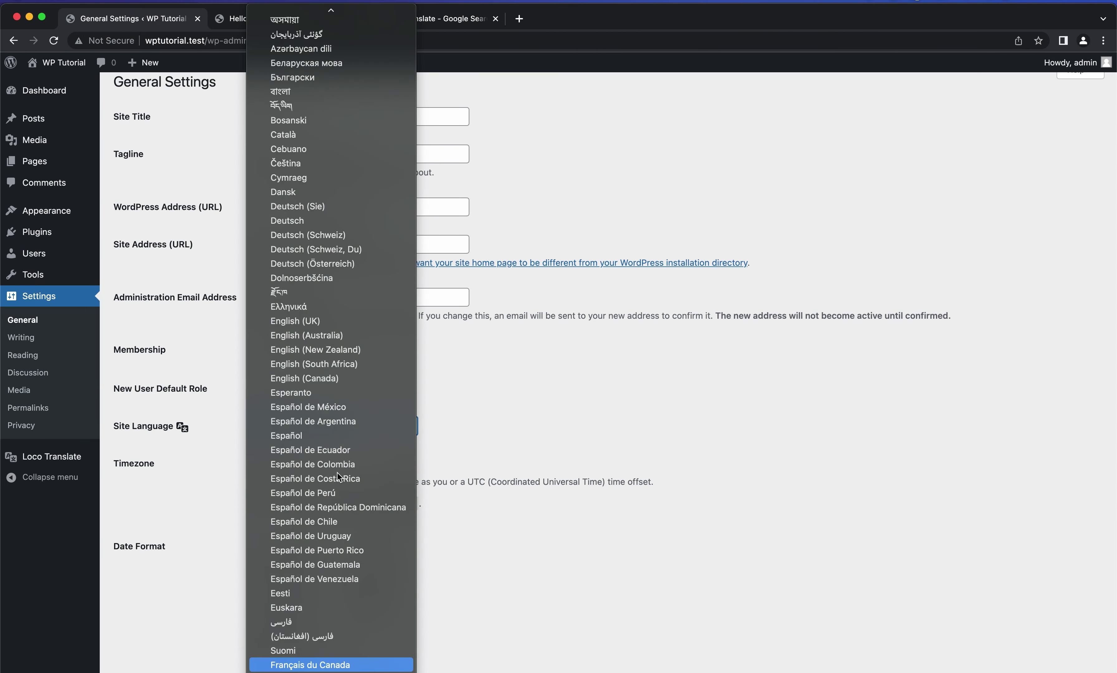
{"action": "scroll", "coordinate": [326, 521], "scroll_direction": "down", "scroll_amount": 5}
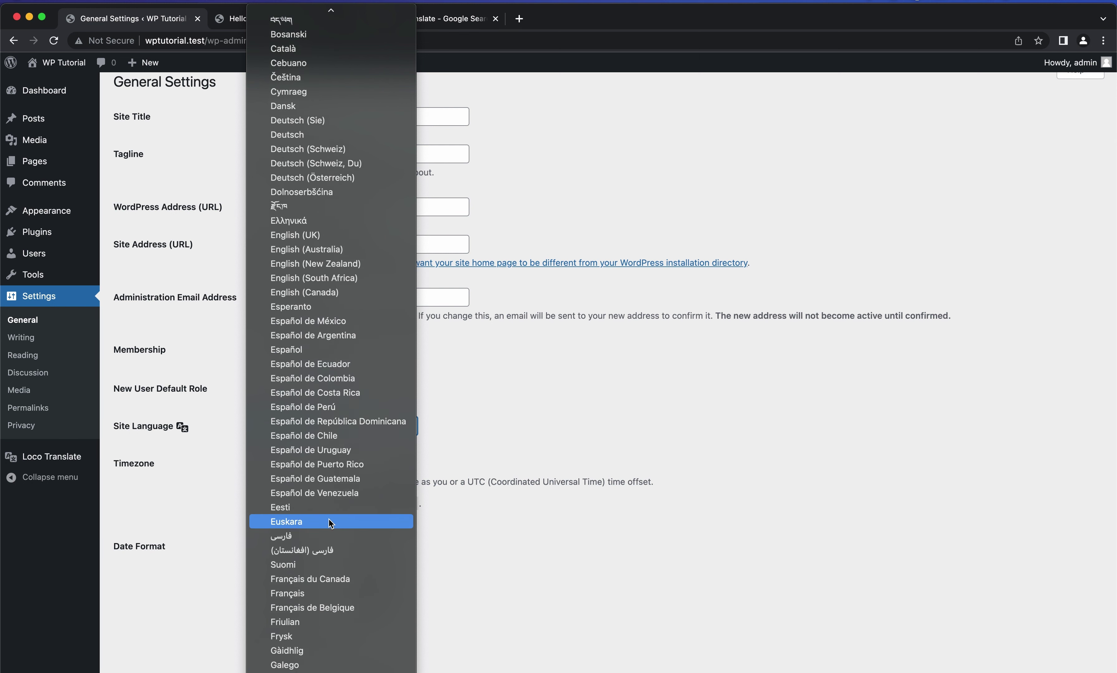
{"action": "scroll", "coordinate": [324, 496], "scroll_direction": "down", "scroll_amount": 1}
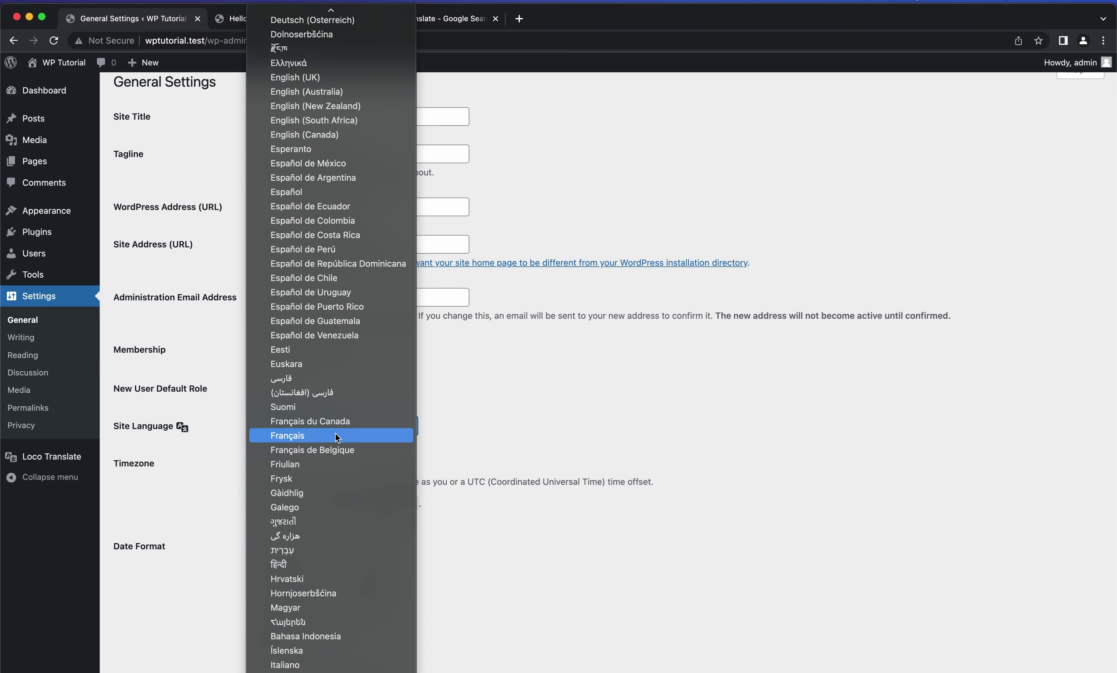
{"action": "left_click", "coordinate": [335, 435]}
{"action": "left_click", "coordinate": [526, 444]}
{"action": "scroll", "coordinate": [526, 444], "scroll_direction": "down", "scroll_amount": 10}
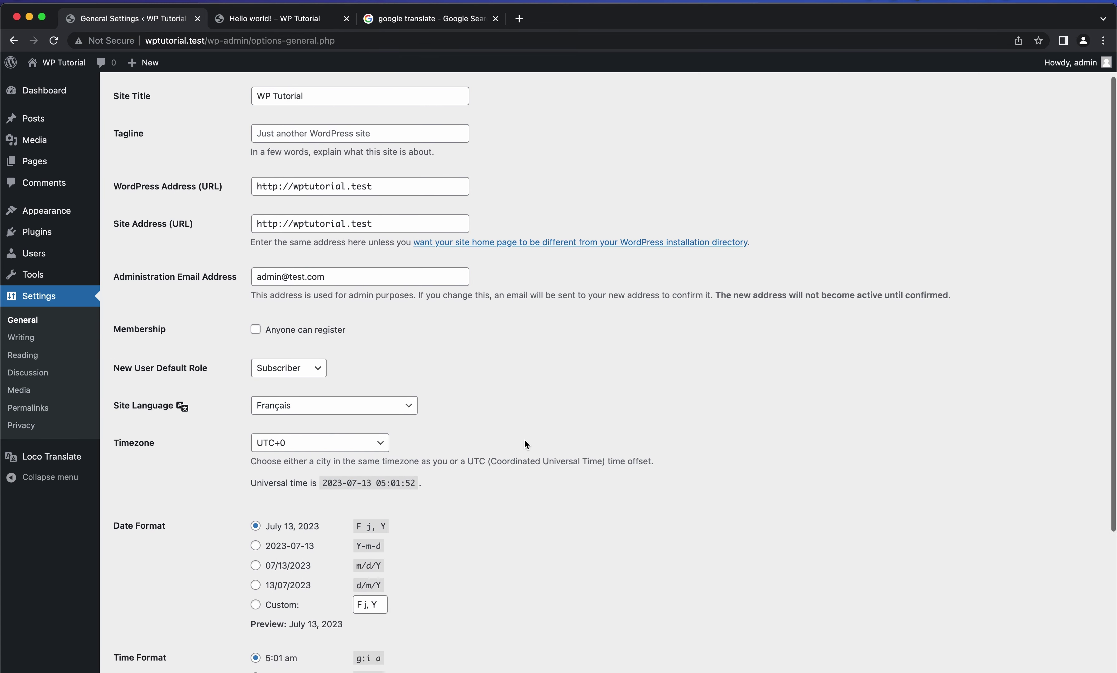
{"action": "left_click", "coordinate": [148, 620]}
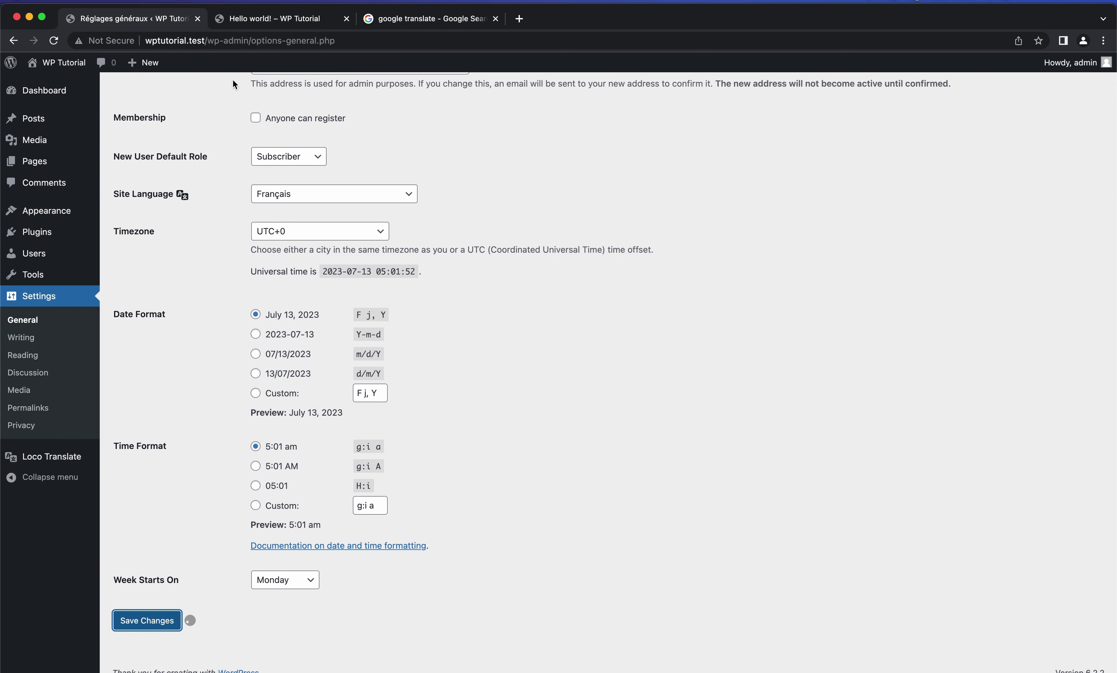
Step: Review the Hello world! post on the site to check its French reply heading and comment texts
{"action": "left_click", "coordinate": [276, 26]}
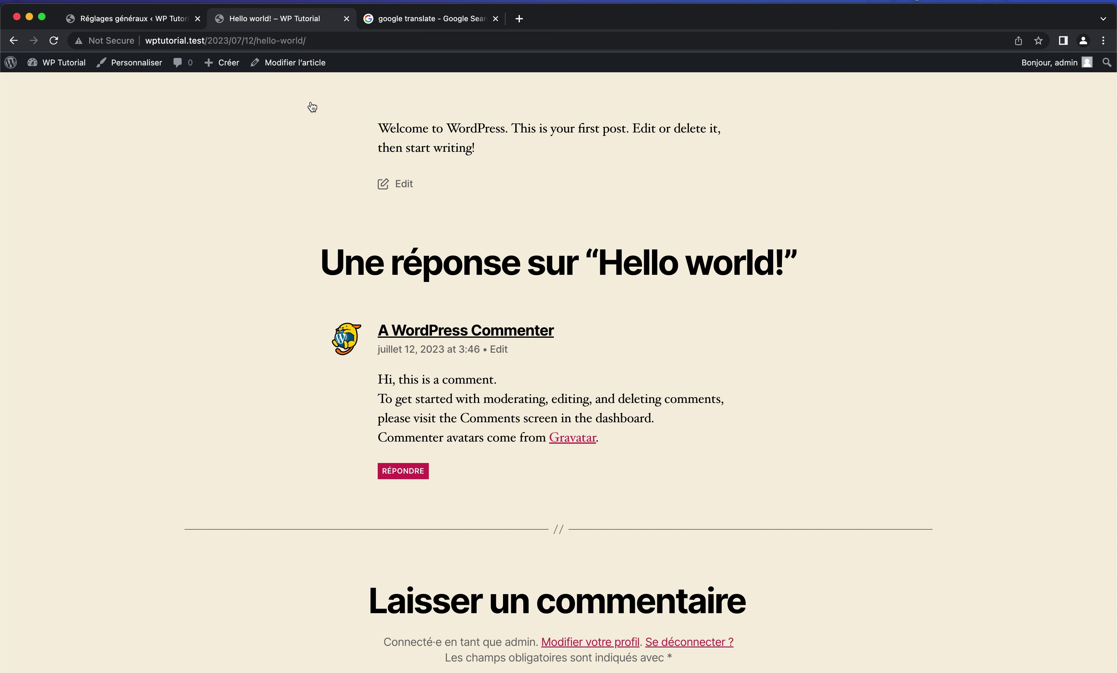
{"action": "scroll", "coordinate": [398, 227], "scroll_direction": "up", "scroll_amount": 3}
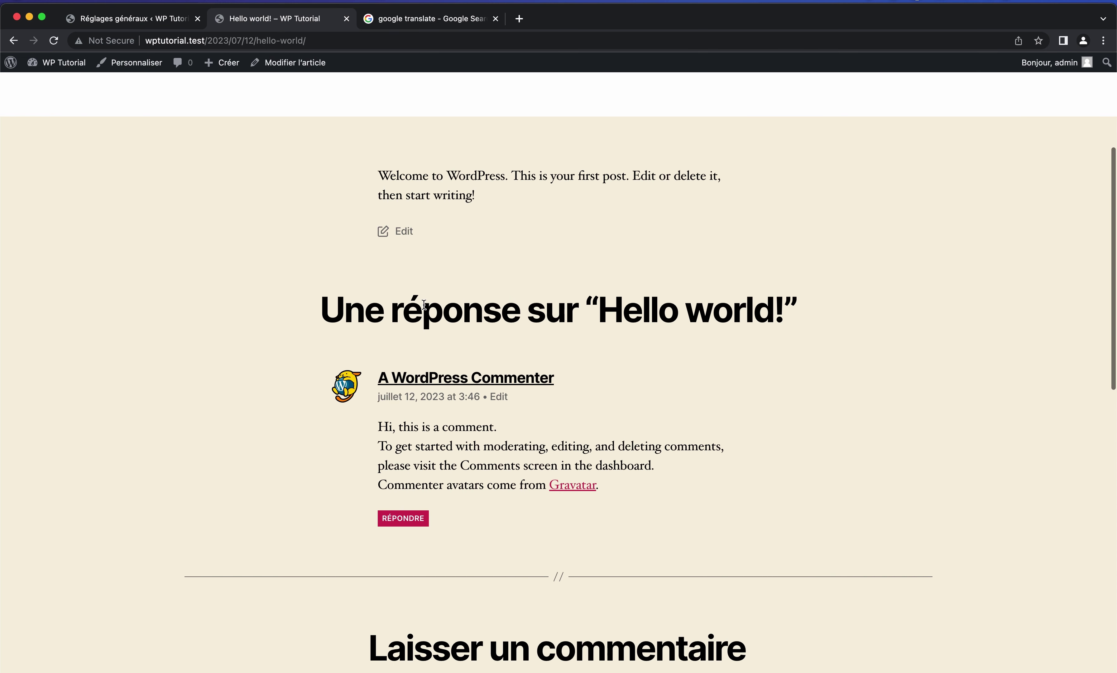
{"action": "scroll", "coordinate": [660, 328], "scroll_direction": "up", "scroll_amount": 5}
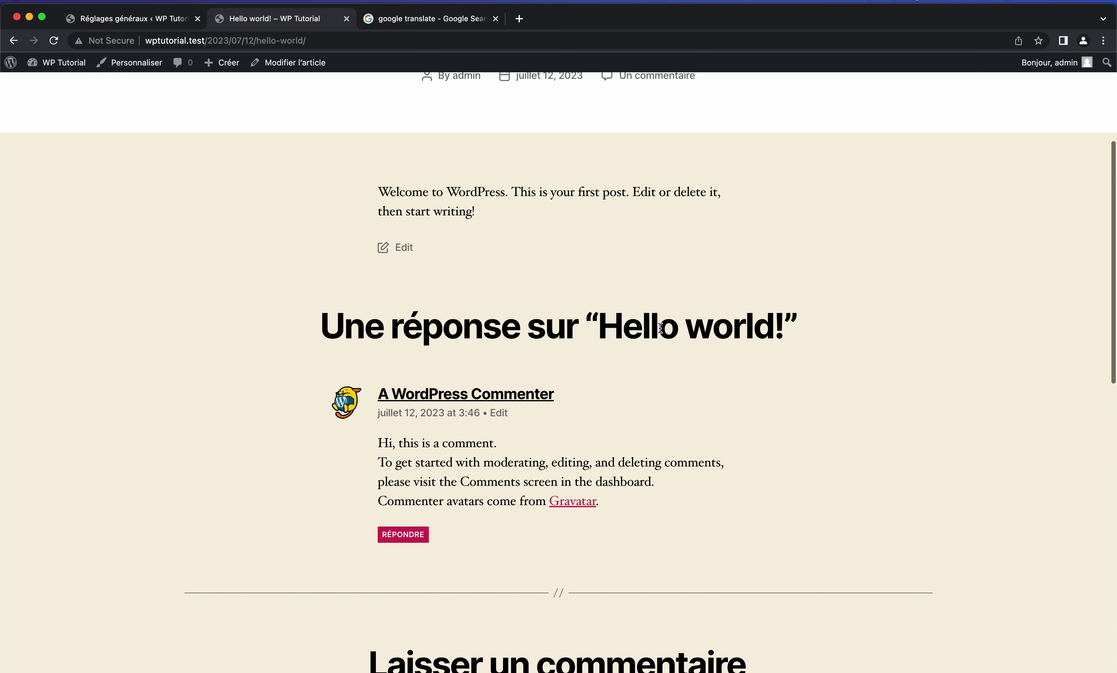
{"action": "scroll", "coordinate": [662, 332], "scroll_direction": "up", "scroll_amount": 4}
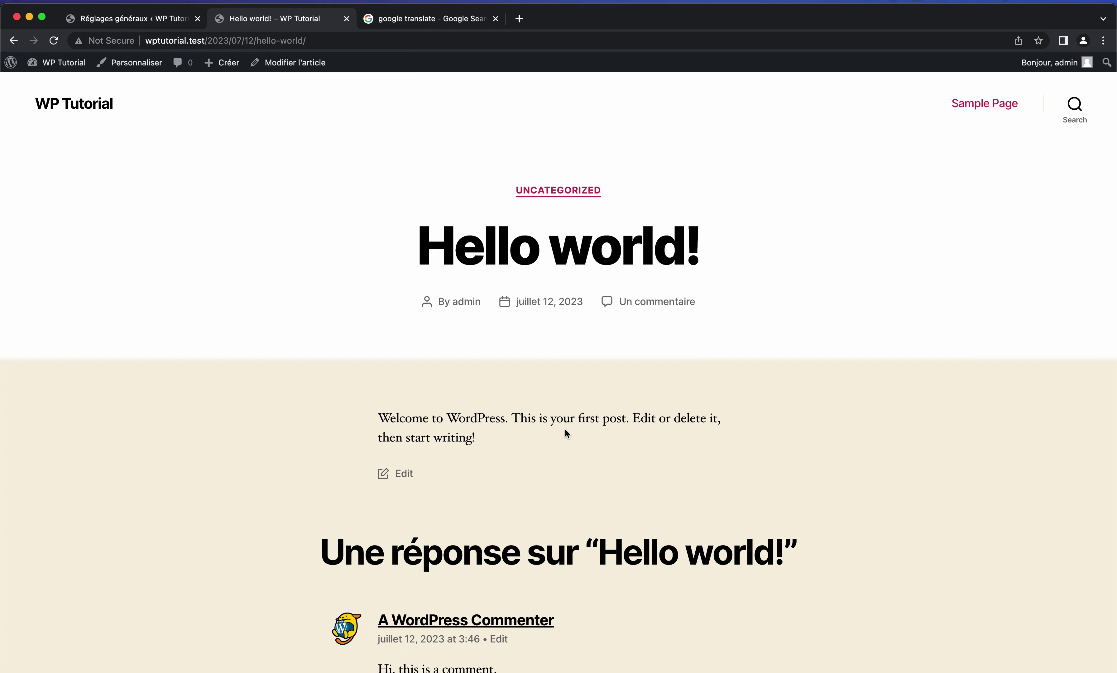
{"action": "scroll", "coordinate": [565, 430], "scroll_direction": "down", "scroll_amount": 2}
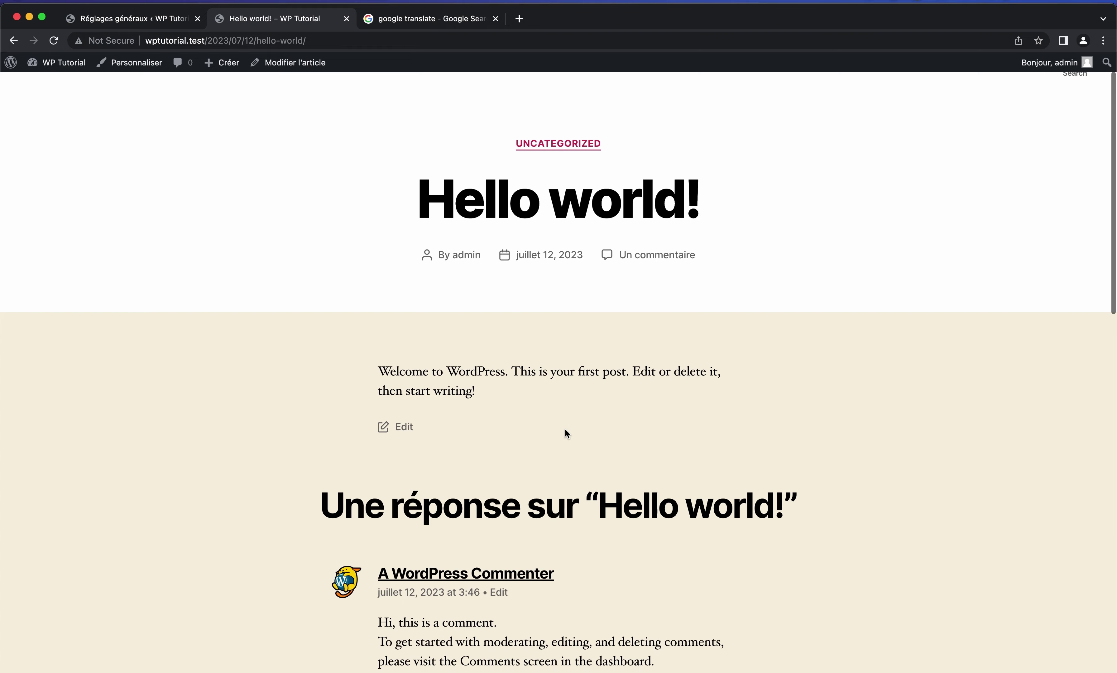
Step: Return to the general settings, set the site language to English (United States) and save the changes
{"action": "left_click", "coordinate": [133, 29]}
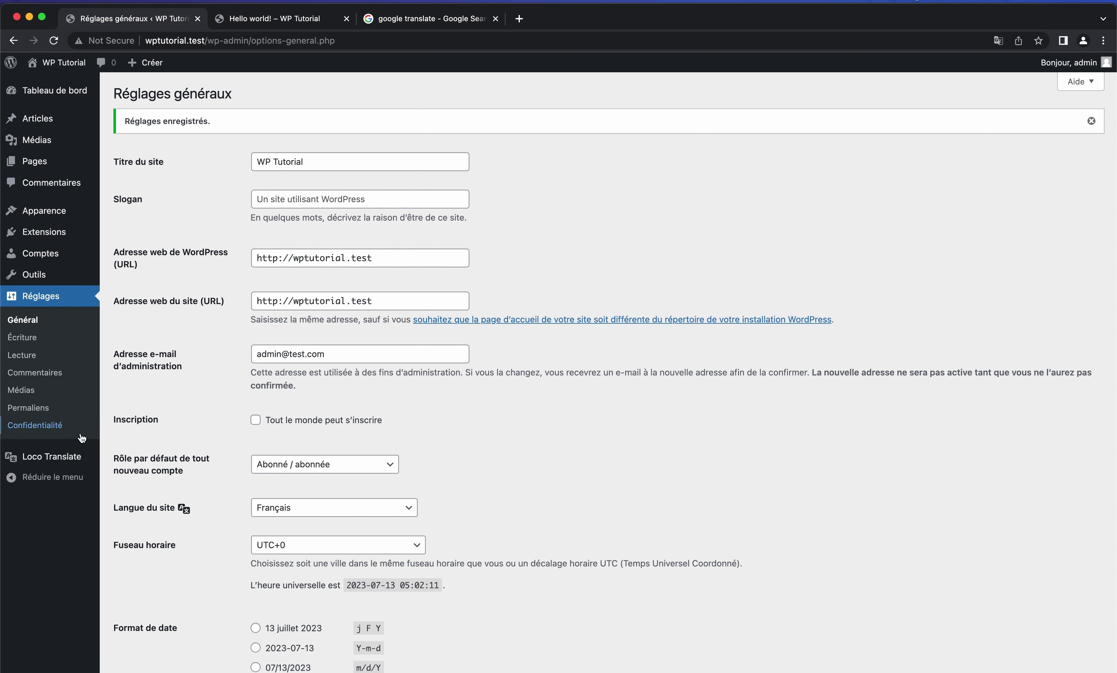
{"action": "mouse_move", "coordinate": [87, 238]}
{"action": "mouse_move", "coordinate": [65, 459]}
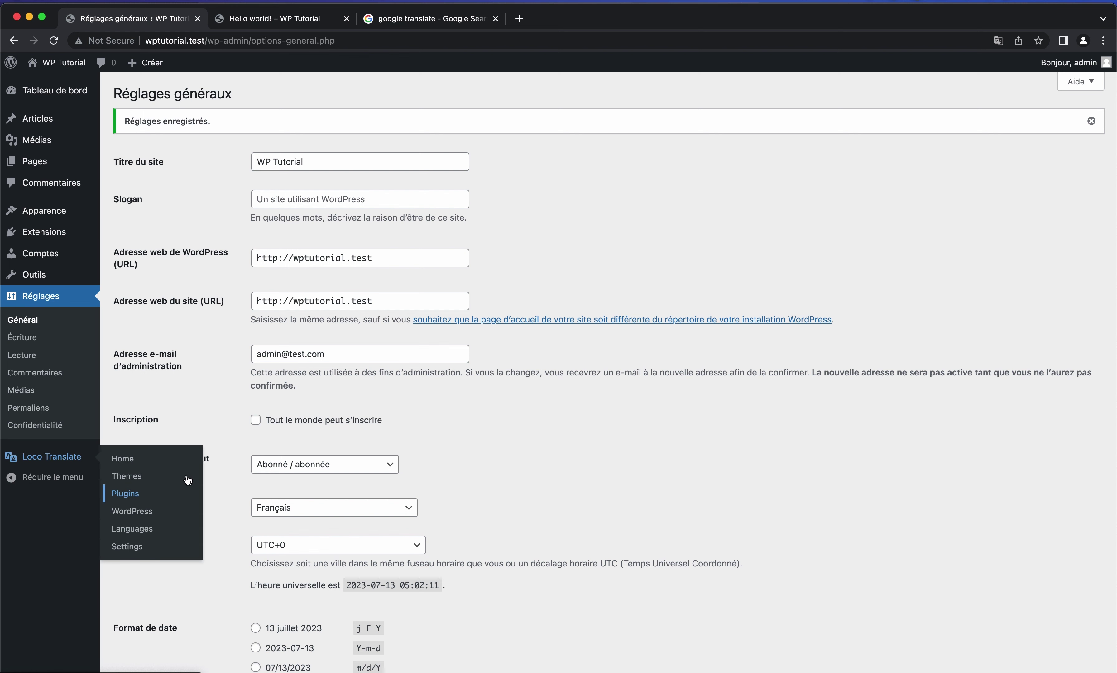
{"action": "left_click", "coordinate": [359, 507]}
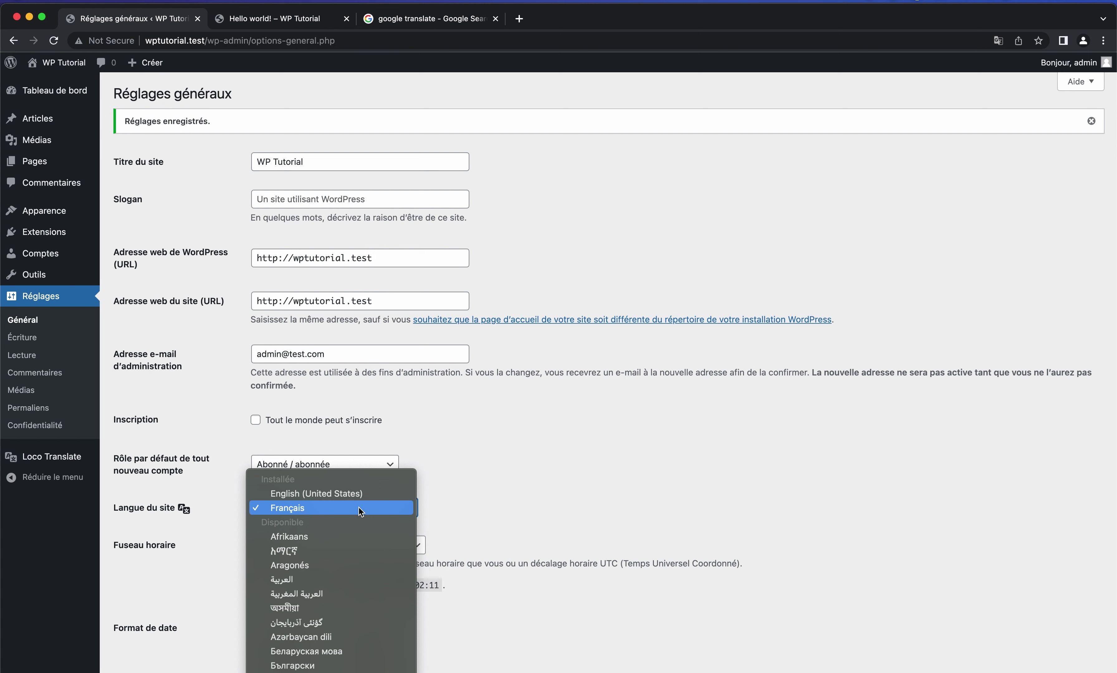
{"action": "key", "text": "Escape"}
{"action": "scroll", "coordinate": [337, 495], "scroll_direction": "down", "scroll_amount": 7}
{"action": "left_click", "coordinate": [206, 621]}
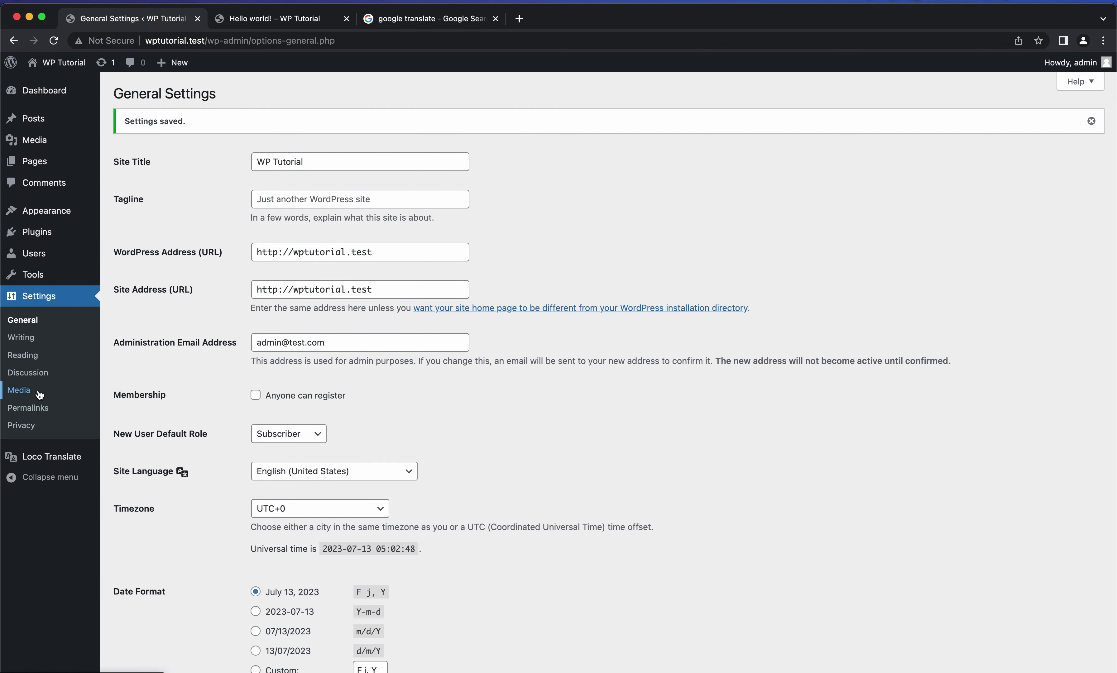
Step: Open Loco Translate's list of plugins available for translation
{"action": "left_click", "coordinate": [55, 457]}
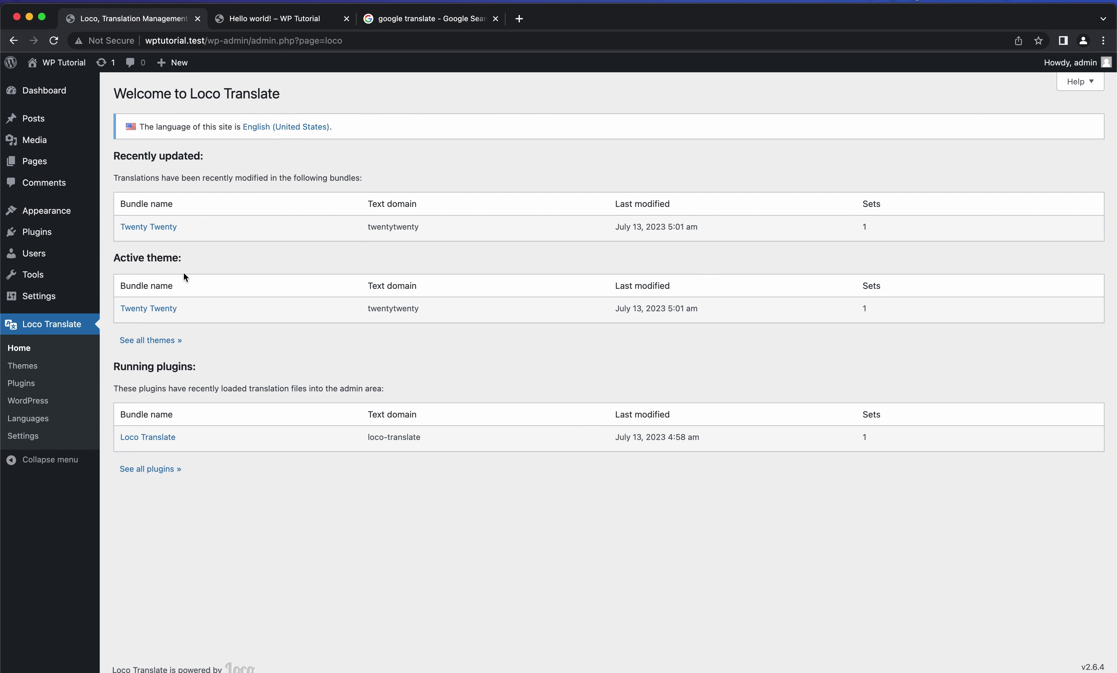
{"action": "left_click", "coordinate": [50, 384]}
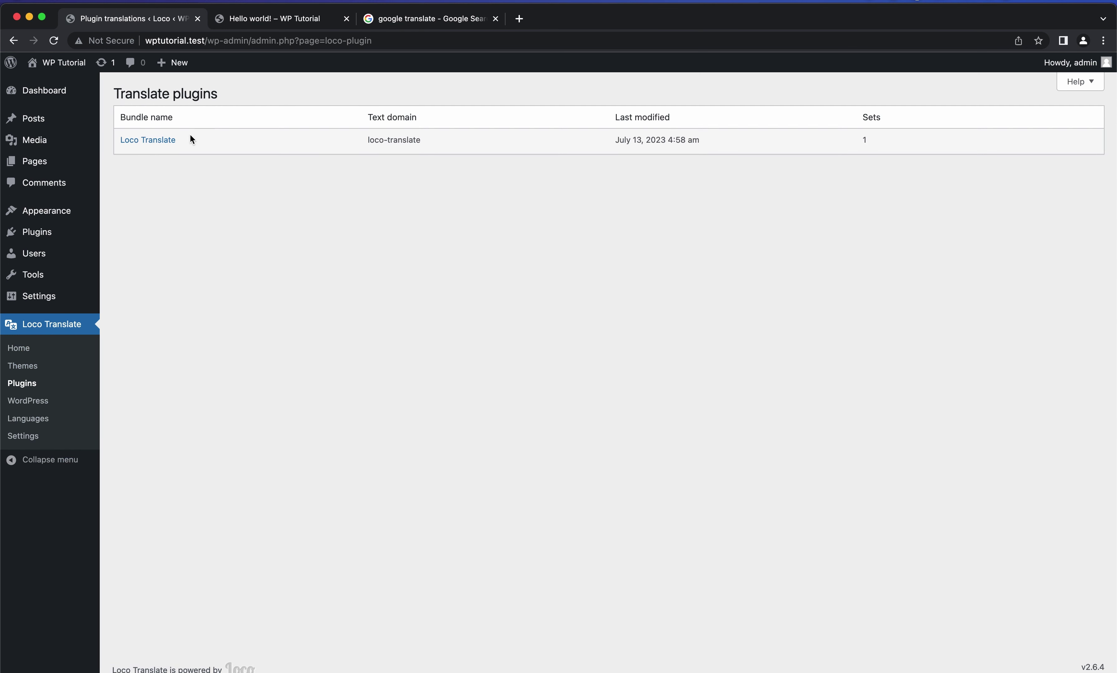
Step: Start a new French (France) translation of the Loco Translate plugin, stored in the custom languages/loco/plugins location
{"action": "left_click", "coordinate": [171, 142]}
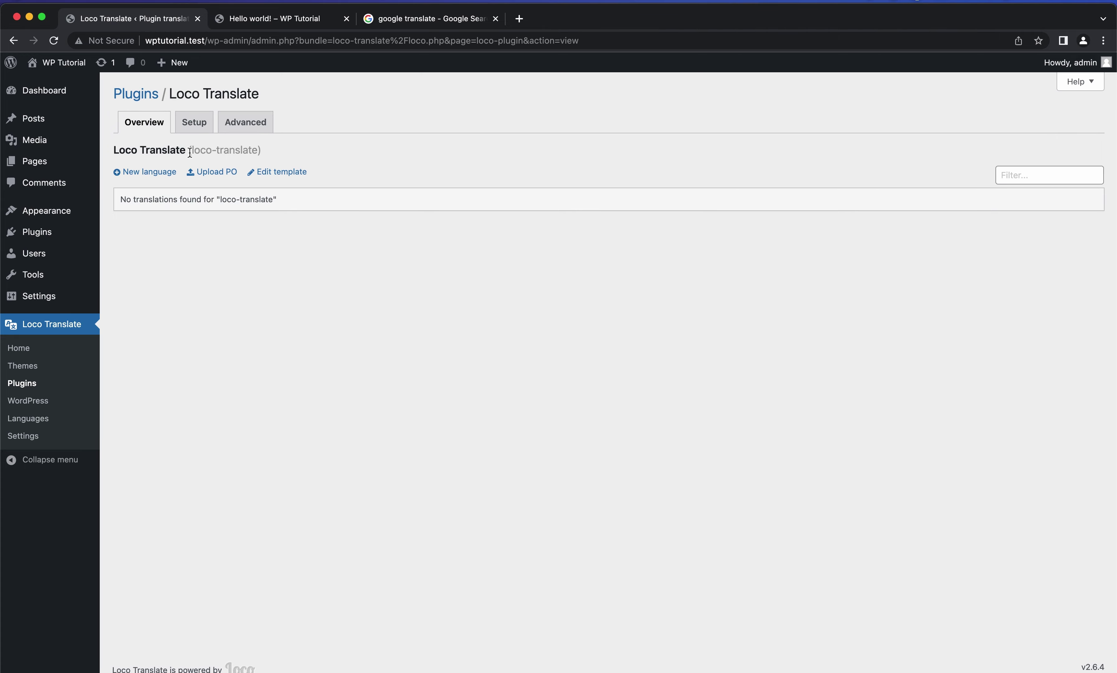
{"action": "left_click", "coordinate": [165, 179]}
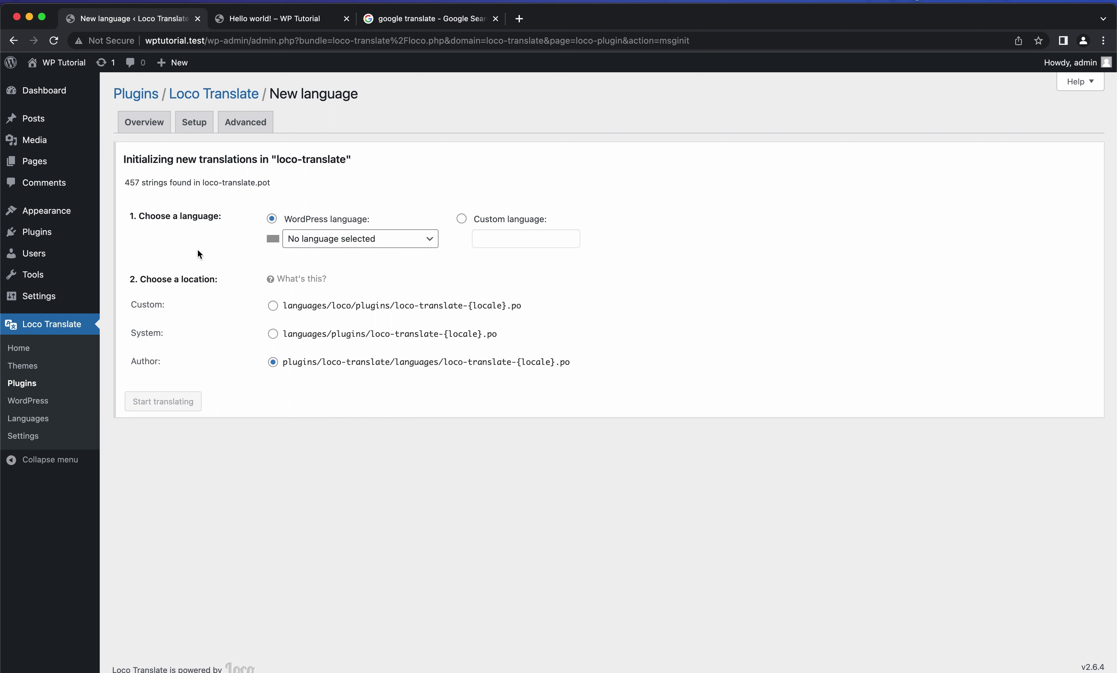
{"action": "left_click", "coordinate": [327, 306]}
{"action": "left_click", "coordinate": [368, 240]}
{"action": "left_click", "coordinate": [360, 285]}
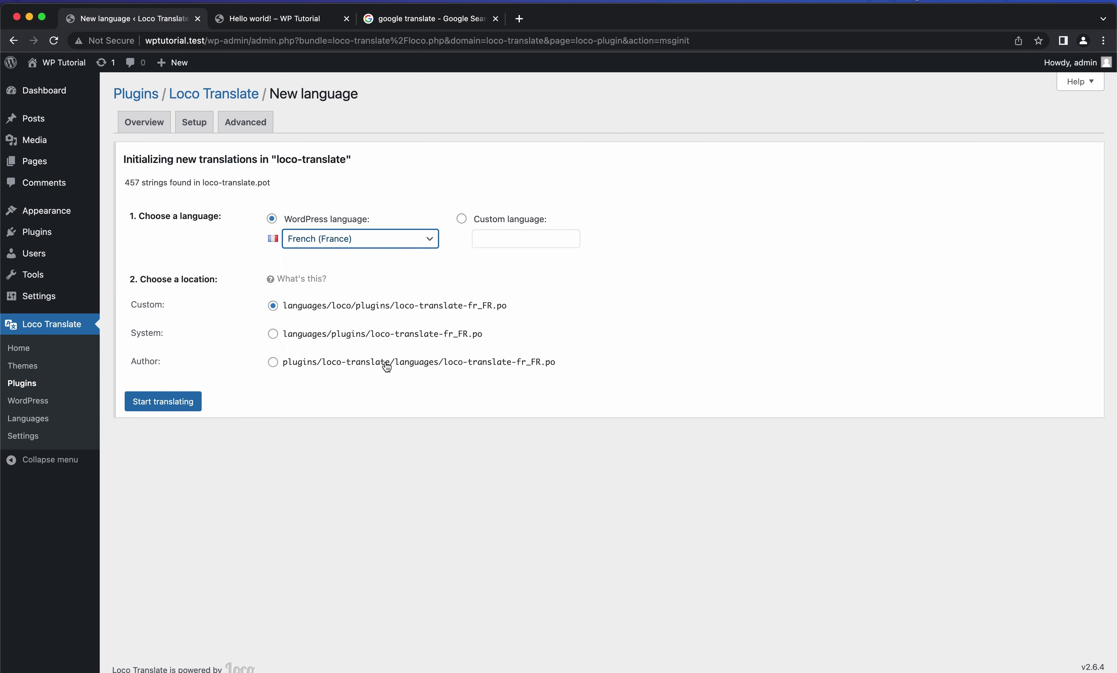
{"action": "left_click", "coordinate": [150, 404]}
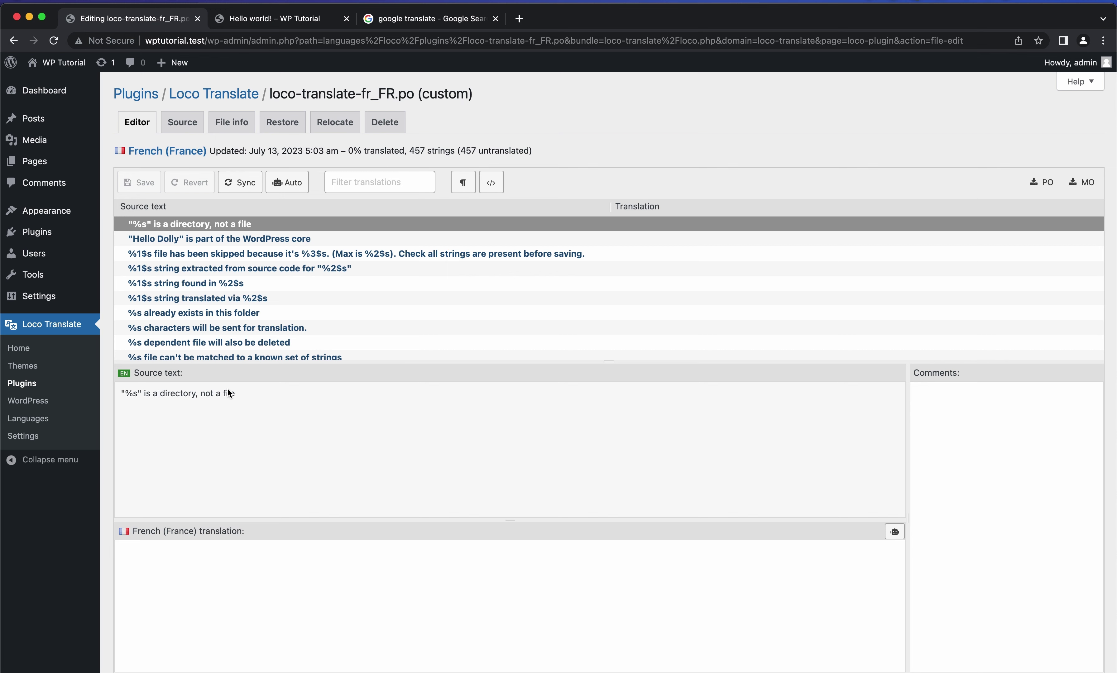
Step: Filter the plugin's translatable strings by "settings" and select the string "Settings"
{"action": "scroll", "coordinate": [229, 393], "scroll_direction": "down", "scroll_amount": 1}
{"action": "scroll", "coordinate": [251, 278], "scroll_direction": "down", "scroll_amount": 10}
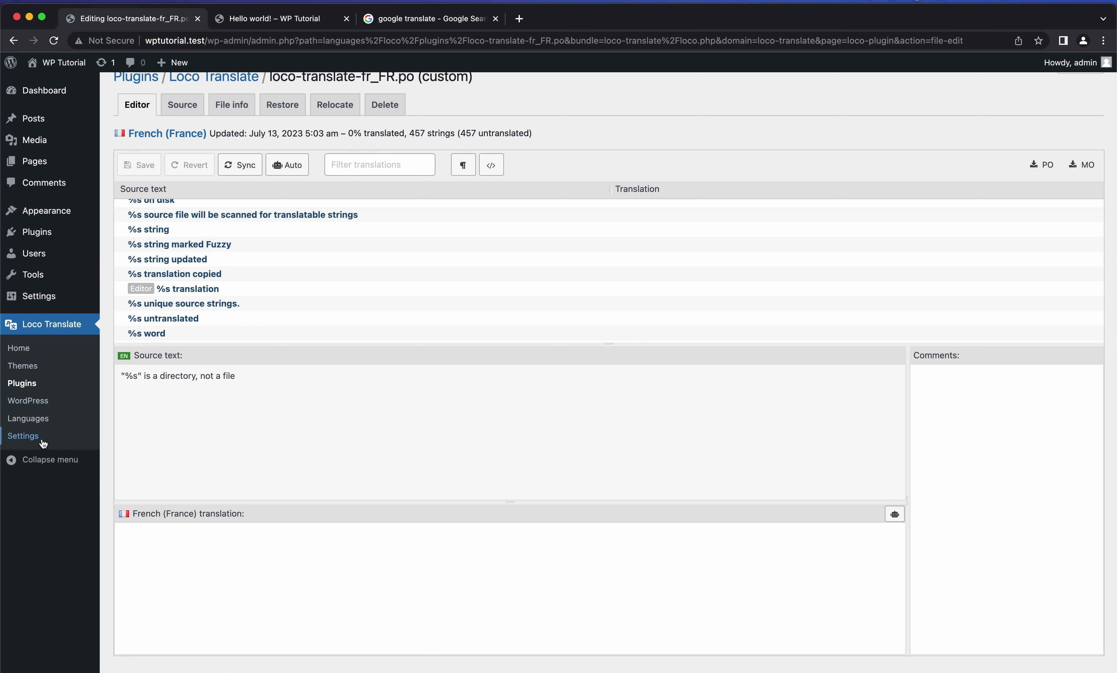
{"action": "left_click", "coordinate": [392, 161]}
{"action": "type", "text": "settings"}
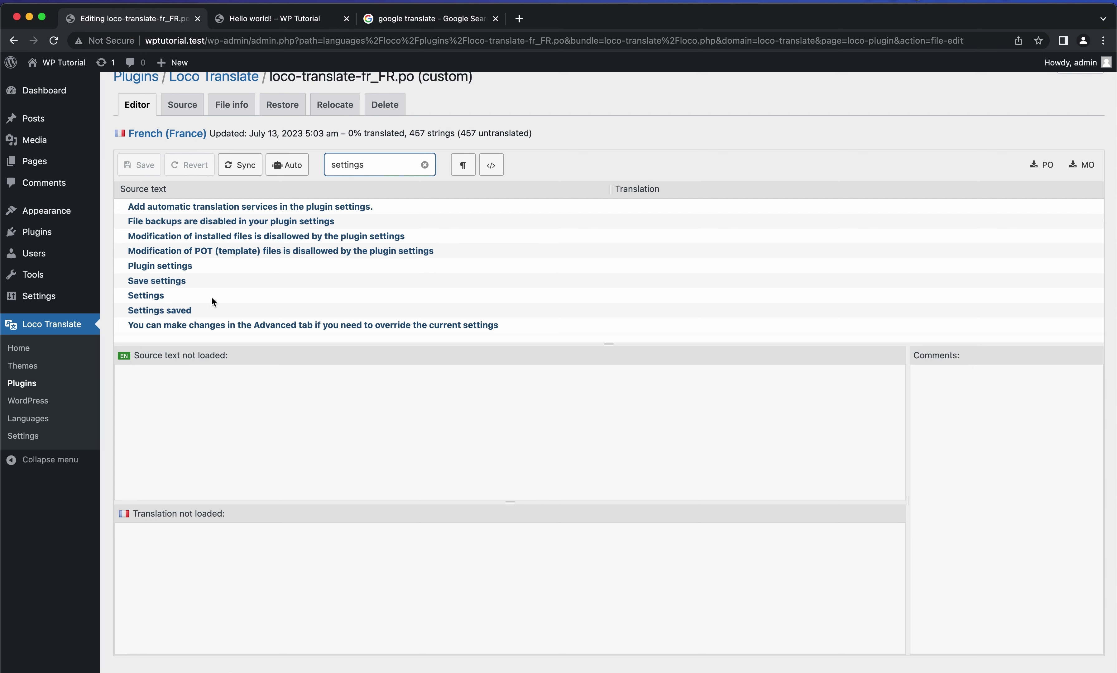
{"action": "left_click", "coordinate": [213, 299]}
Step: Switch to Google Translate, translate "Settings" from English to French and copy the translation
{"action": "left_click", "coordinate": [450, 27]}
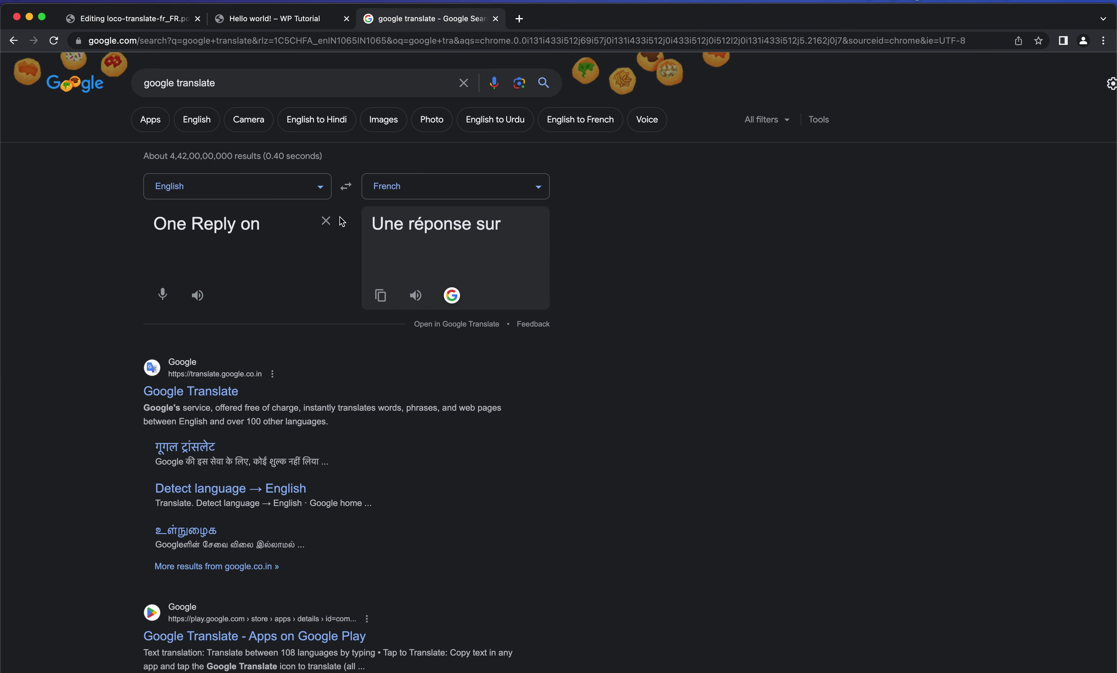
{"action": "triple_click", "coordinate": [304, 234]}
{"action": "left_click", "coordinate": [326, 223]}
{"action": "type", "text": "Settings"}
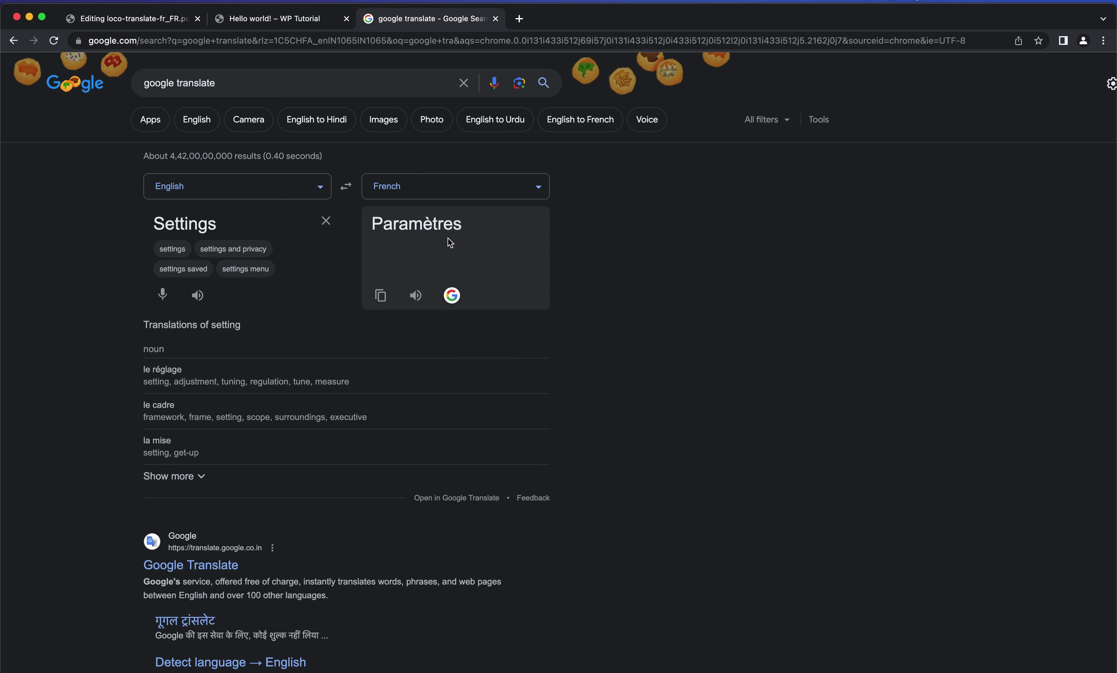
{"action": "left_click", "coordinate": [380, 295]}
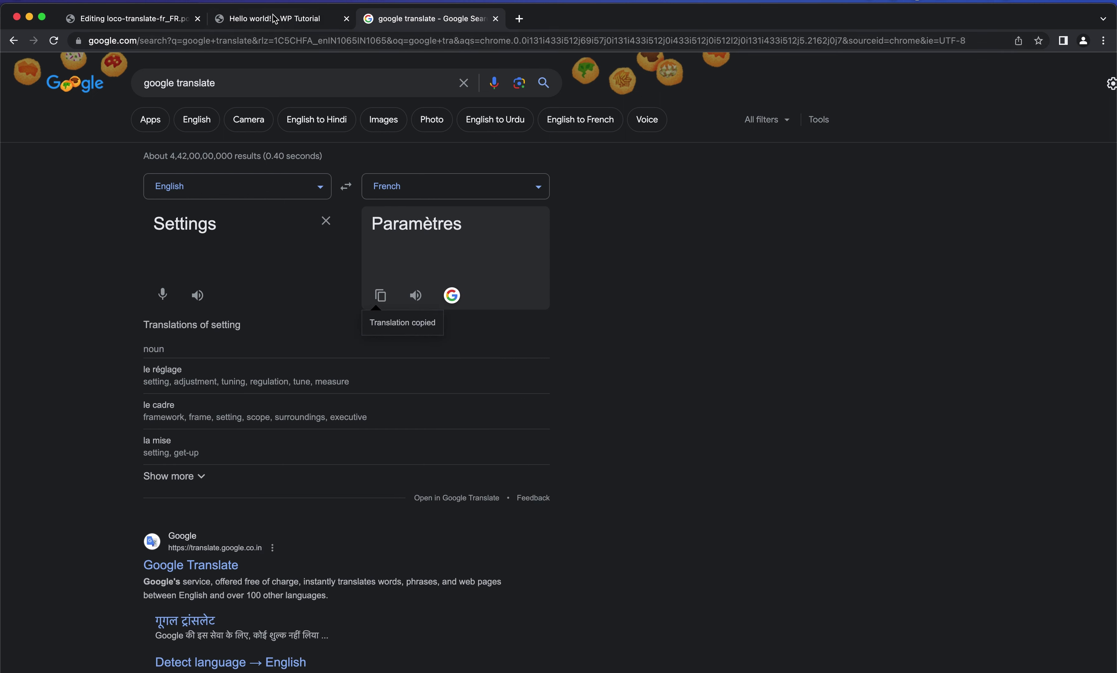
Step: Back in Loco Translate, enter "Paramètres" as the French translation of "Settings" and save the translation file
{"action": "left_click", "coordinate": [136, 19]}
{"action": "left_click", "coordinate": [198, 589]}
{"action": "key", "text": "super+v"}
{"action": "scroll", "coordinate": [284, 588], "scroll_direction": "down", "scroll_amount": 1}
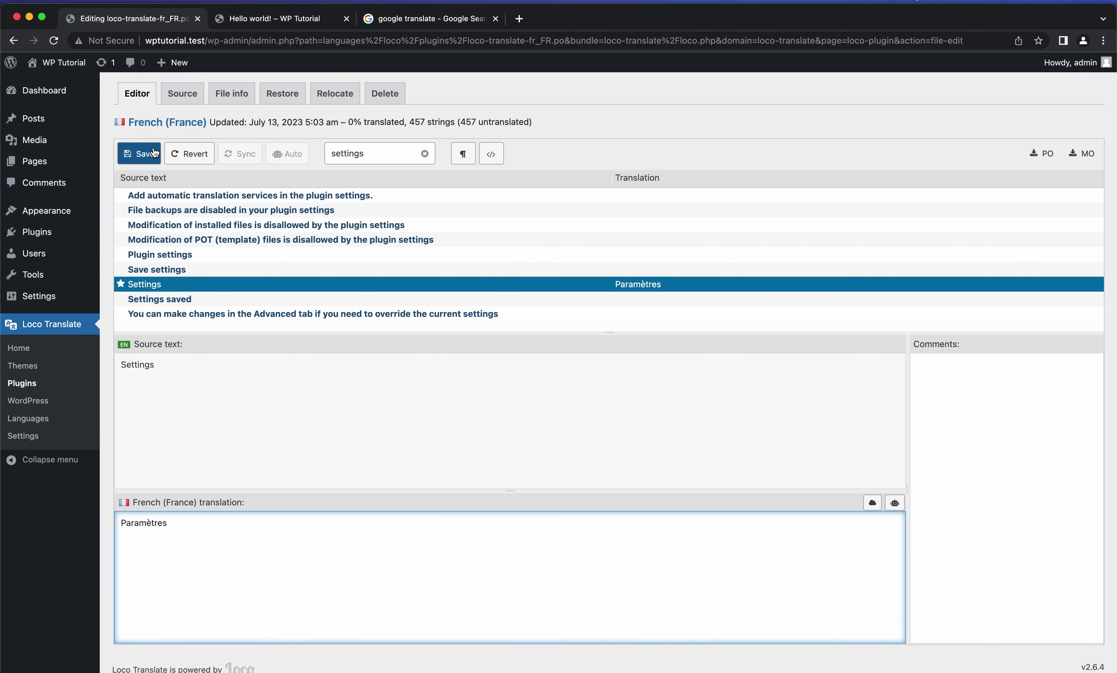
{"action": "left_click", "coordinate": [154, 153]}
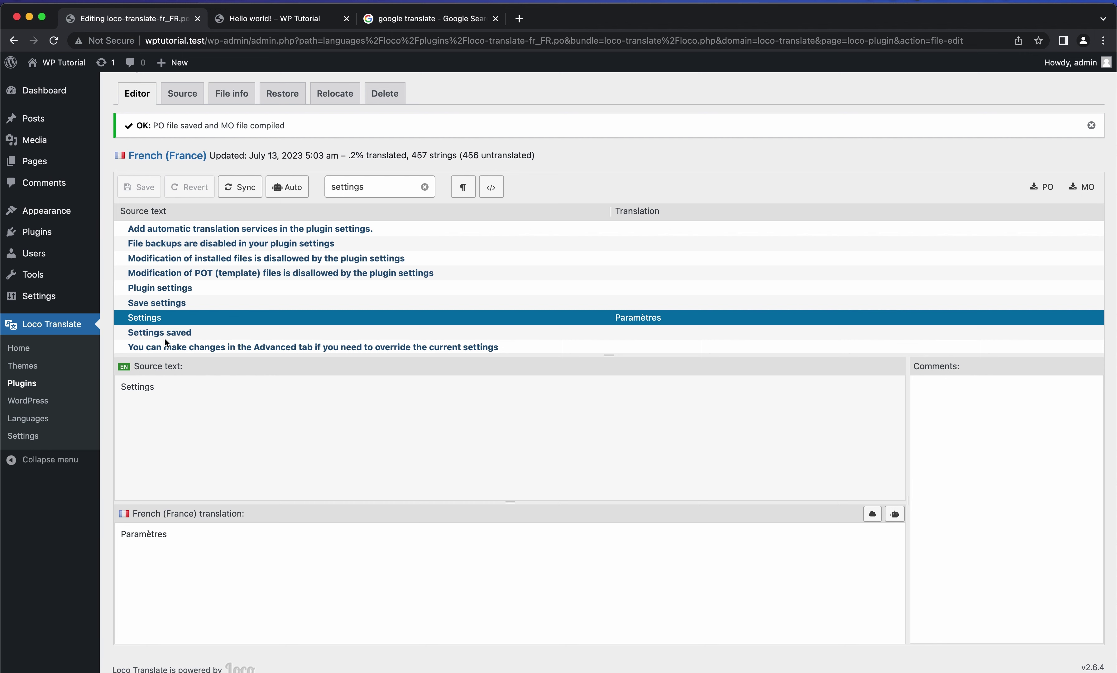
Step: Set the site language to Français in the general settings, save the changes and check the names of Loco Translate's admin pages
{"action": "mouse_move", "coordinate": [39, 296]}
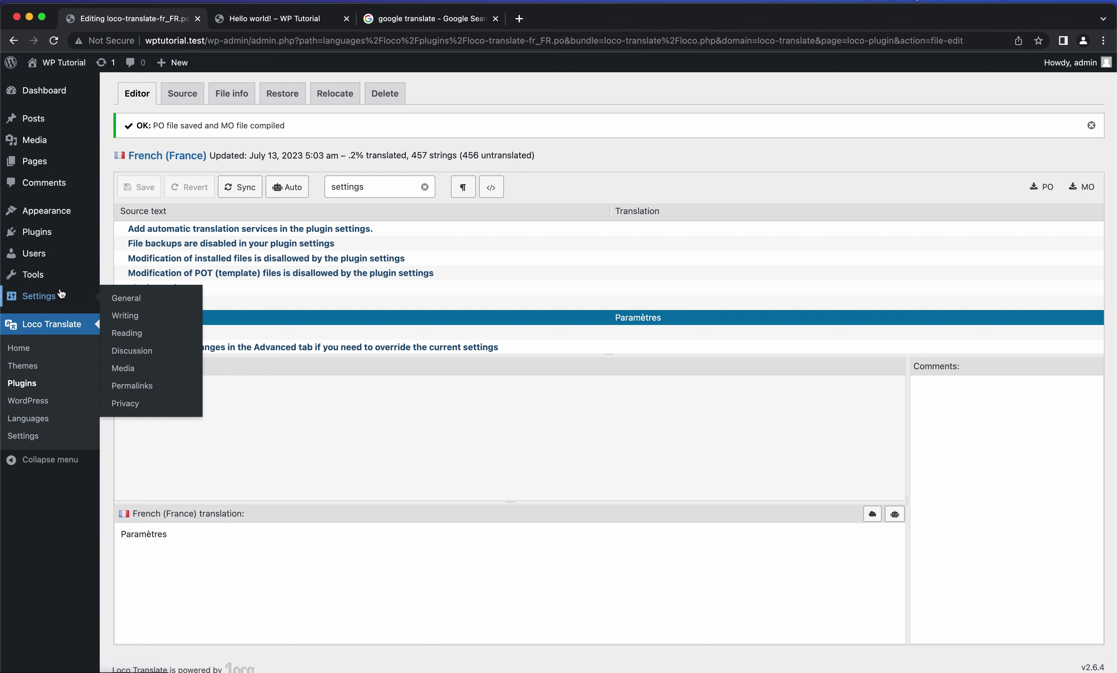
{"action": "left_click", "coordinate": [156, 299]}
{"action": "scroll", "coordinate": [251, 427], "scroll_direction": "down", "scroll_amount": 1}
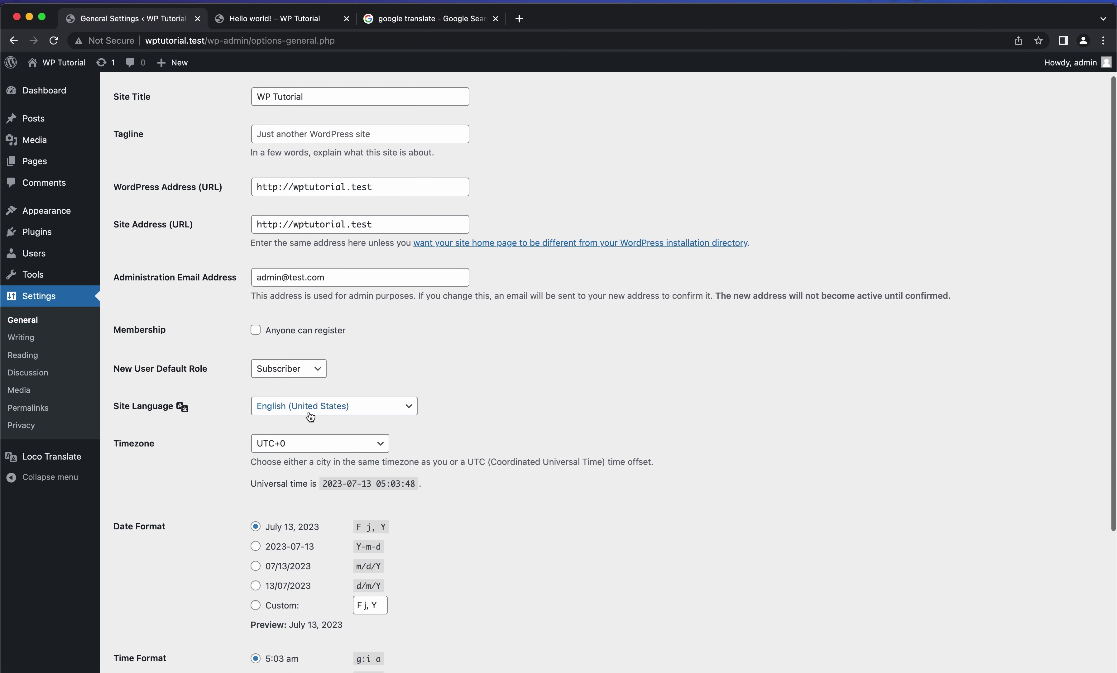
{"action": "left_click", "coordinate": [309, 409]}
{"action": "left_click", "coordinate": [313, 421]}
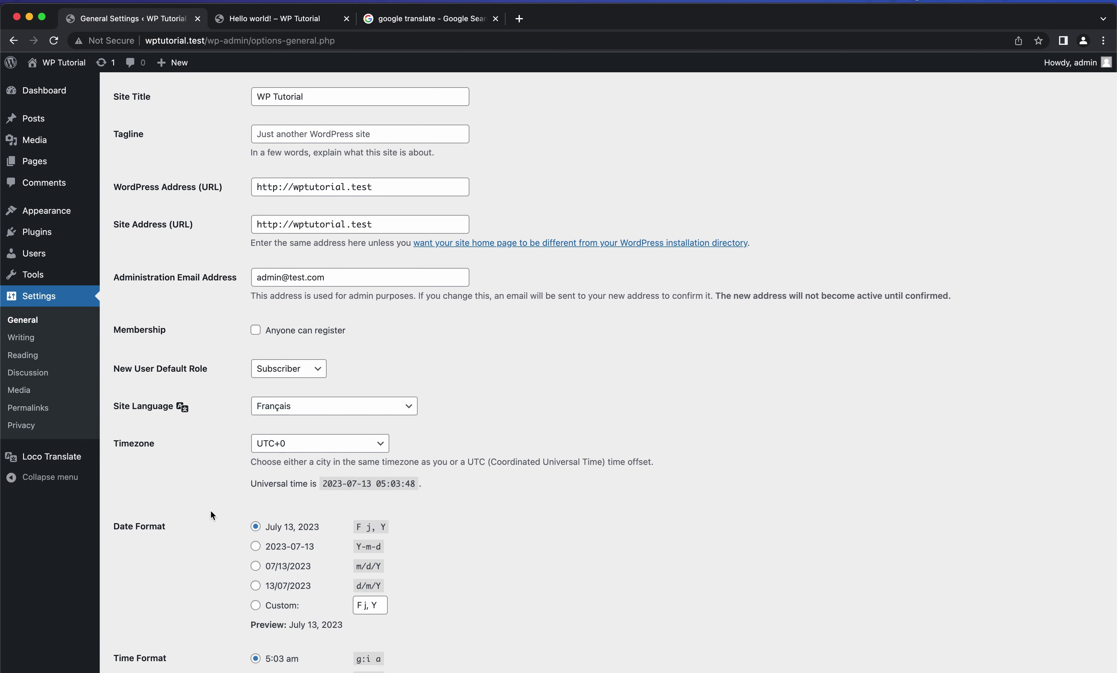
{"action": "scroll", "coordinate": [199, 531], "scroll_direction": "down", "scroll_amount": 5}
{"action": "left_click", "coordinate": [153, 623]}
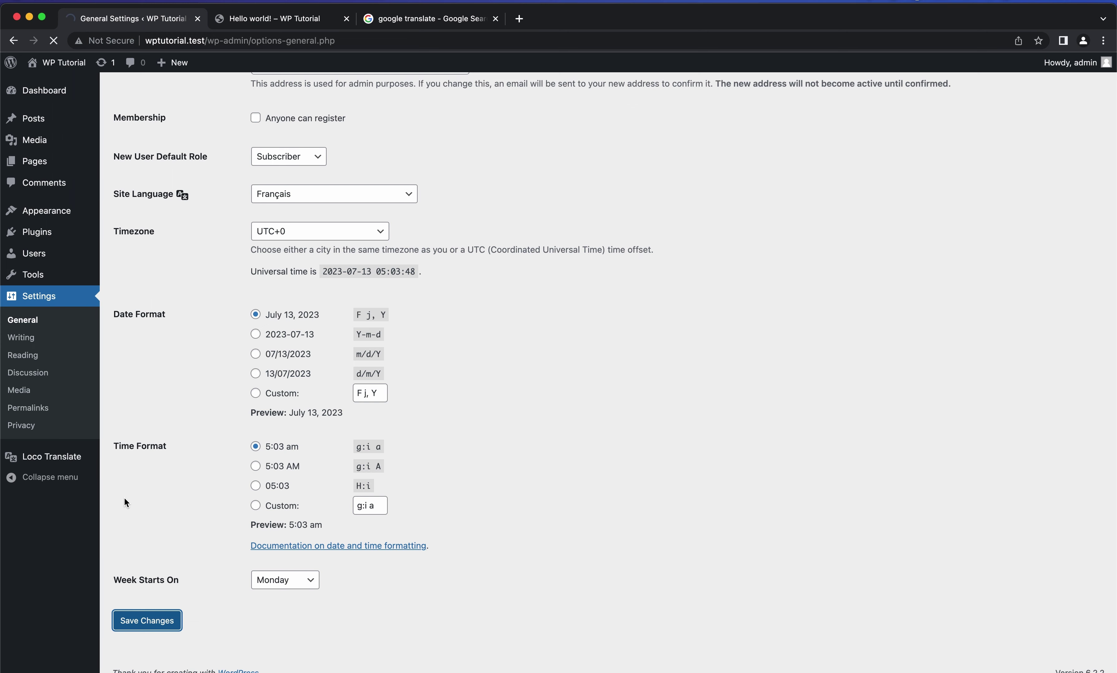
{"action": "mouse_move", "coordinate": [83, 463]}
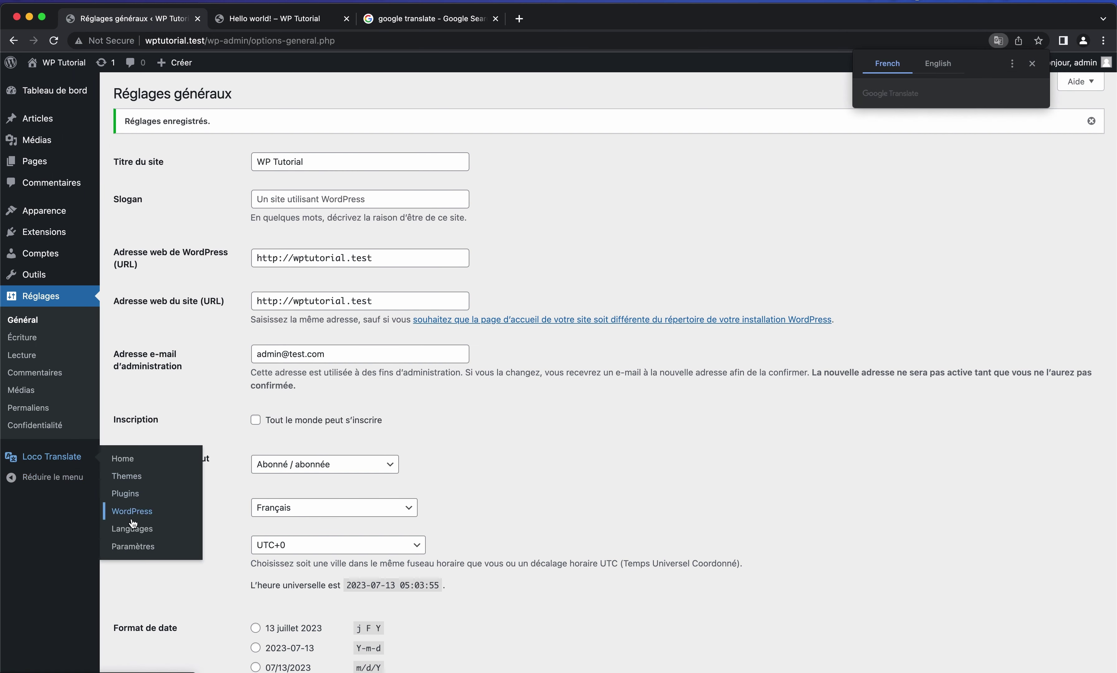